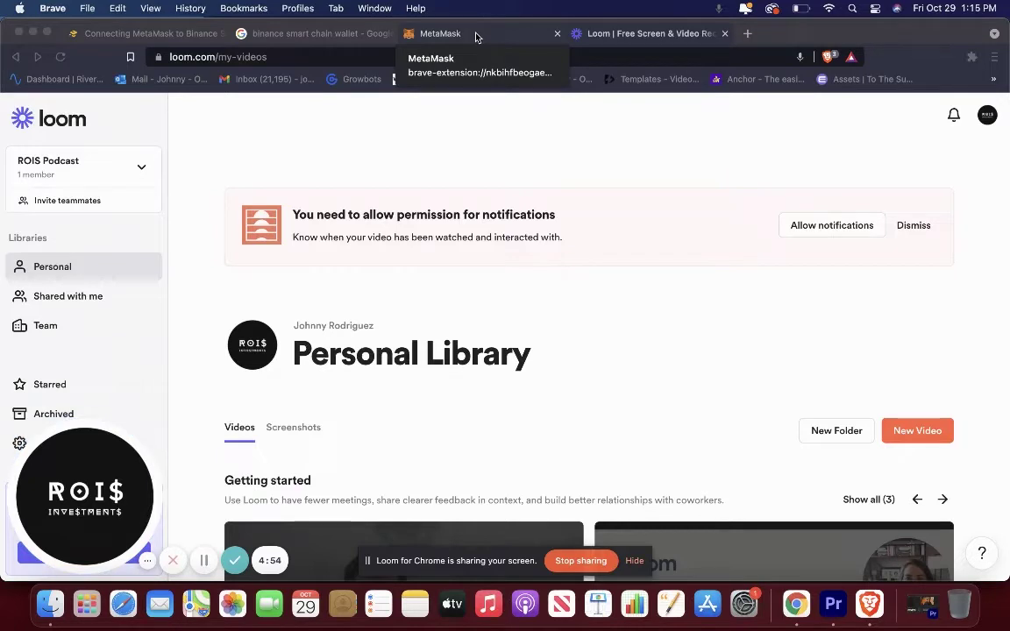
Switch to the MetaMask tab showing Account 1 with 0 ETH, and open the extensions list.
{"action": "left_click", "coordinate": [476, 35]}
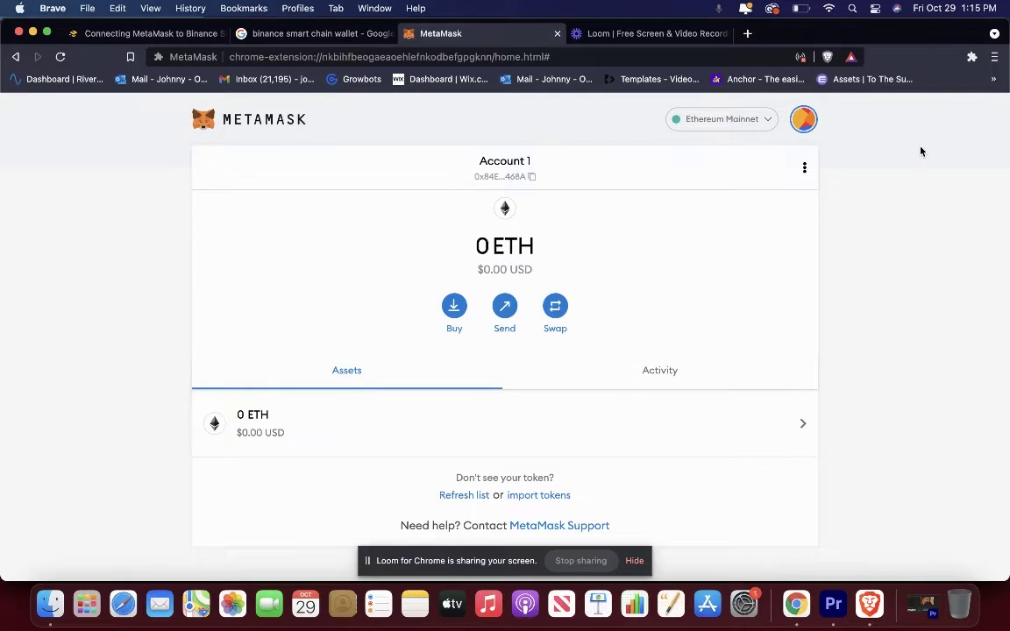
{"action": "left_click", "coordinate": [971, 57]}
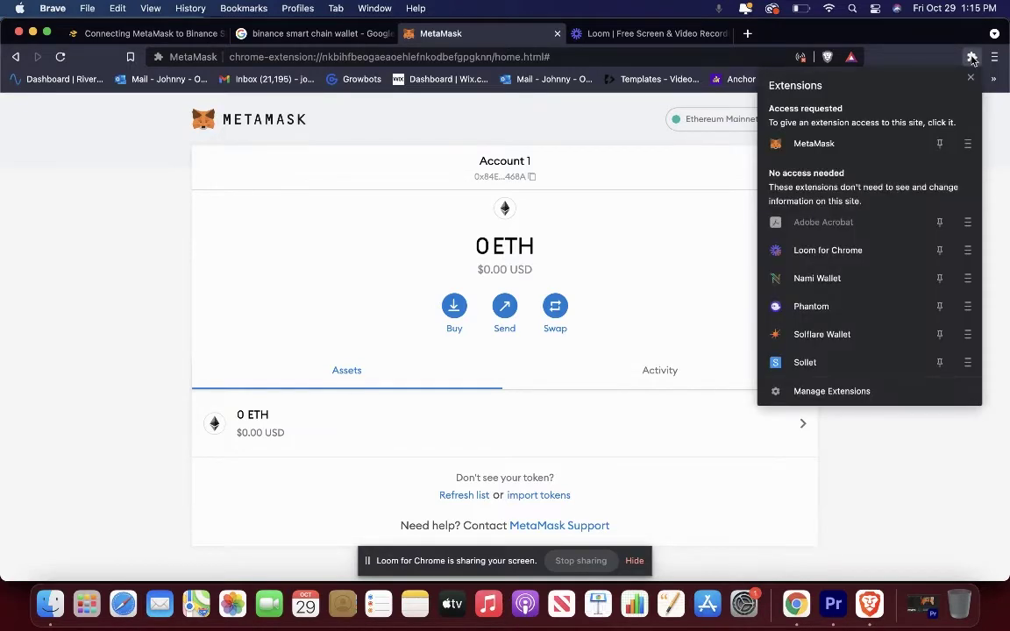
From the MetaMask popup's network dropdown, choose Custom RPC to add a new network.
{"action": "left_click", "coordinate": [842, 149]}
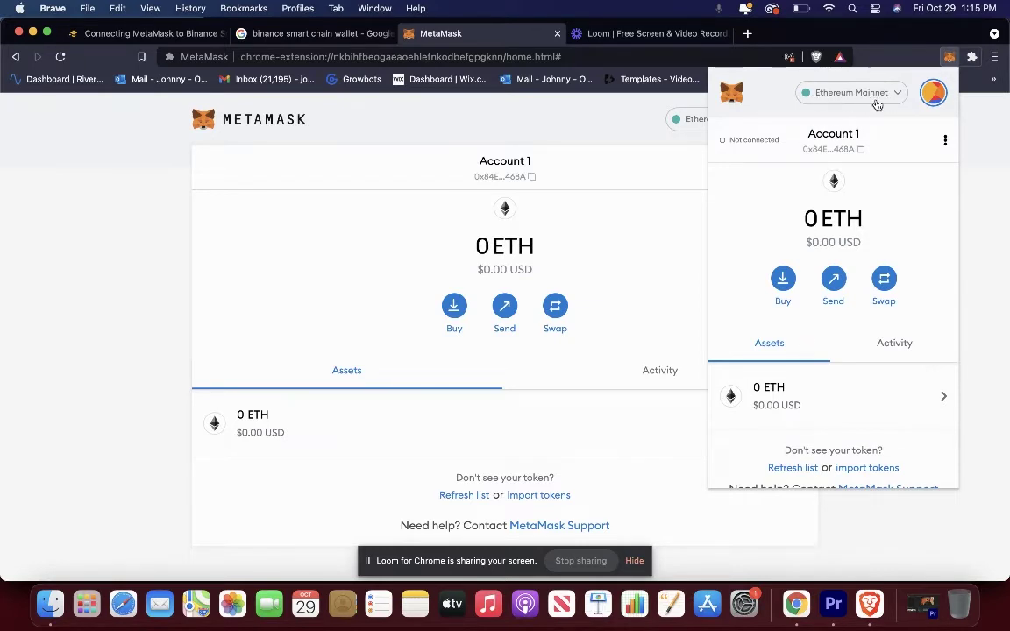
{"action": "left_click", "coordinate": [855, 93]}
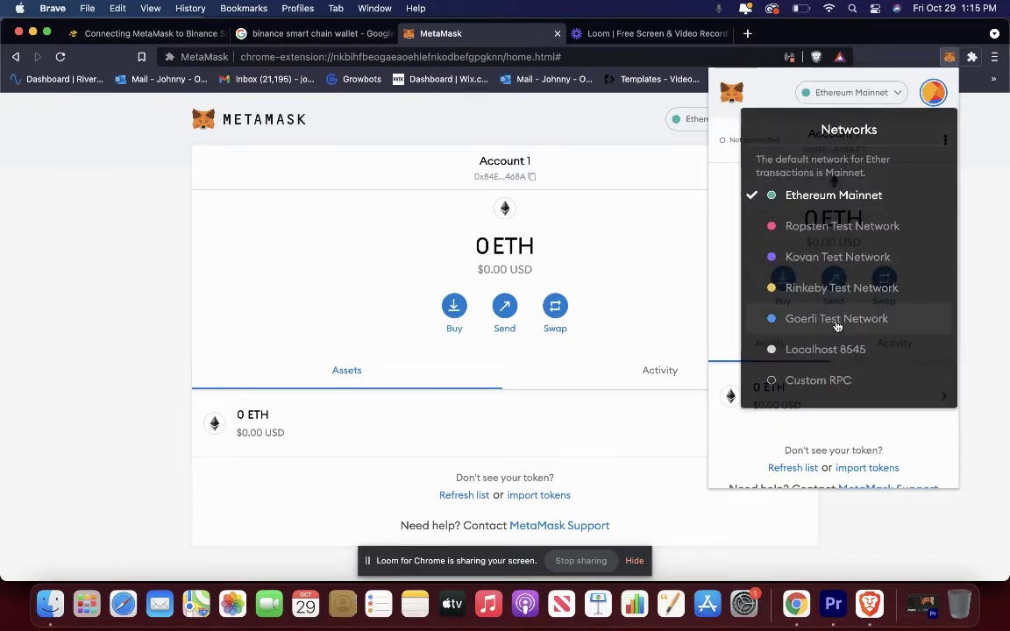
{"action": "left_click", "coordinate": [818, 380]}
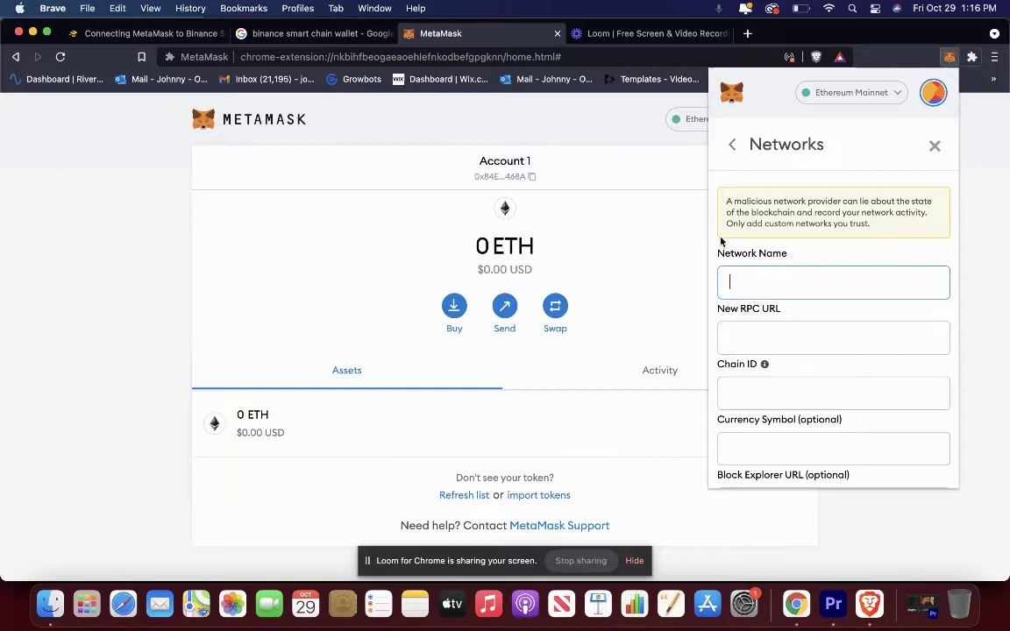
Scroll the Binance Academy article to the Mainnet parameters: Smart Chain, ChainID 56, BNB.
{"action": "left_click", "coordinate": [140, 33]}
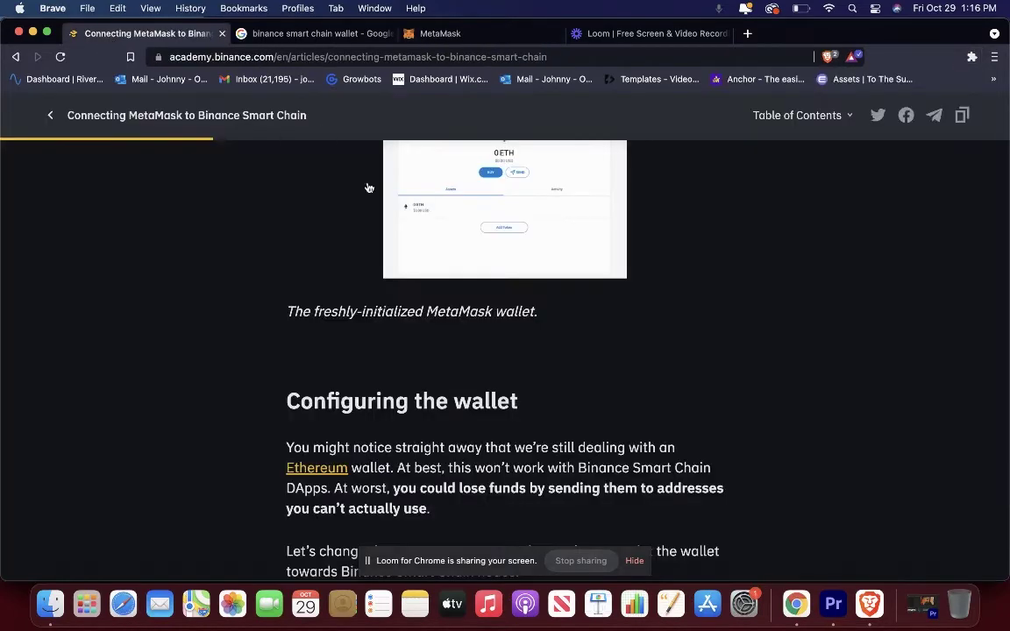
{"action": "scroll", "coordinate": [390, 248], "scroll_direction": "up", "scroll_amount": 10}
{"action": "scroll", "coordinate": [392, 246], "scroll_direction": "down", "scroll_amount": 1}
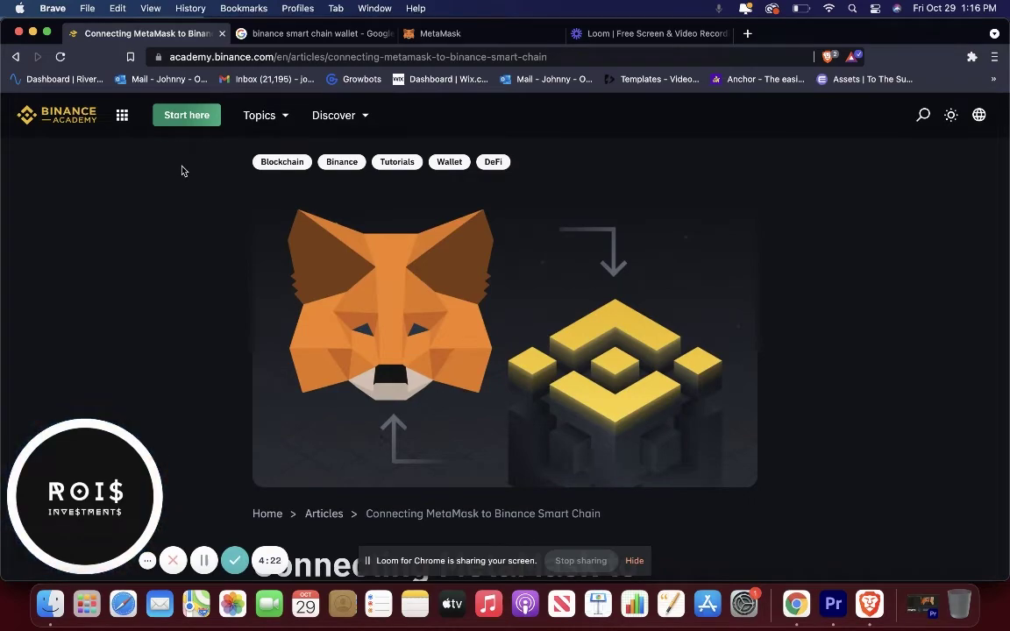
{"action": "scroll", "coordinate": [225, 285], "scroll_direction": "down", "scroll_amount": 5}
{"action": "scroll", "coordinate": [226, 287], "scroll_direction": "up", "scroll_amount": 1}
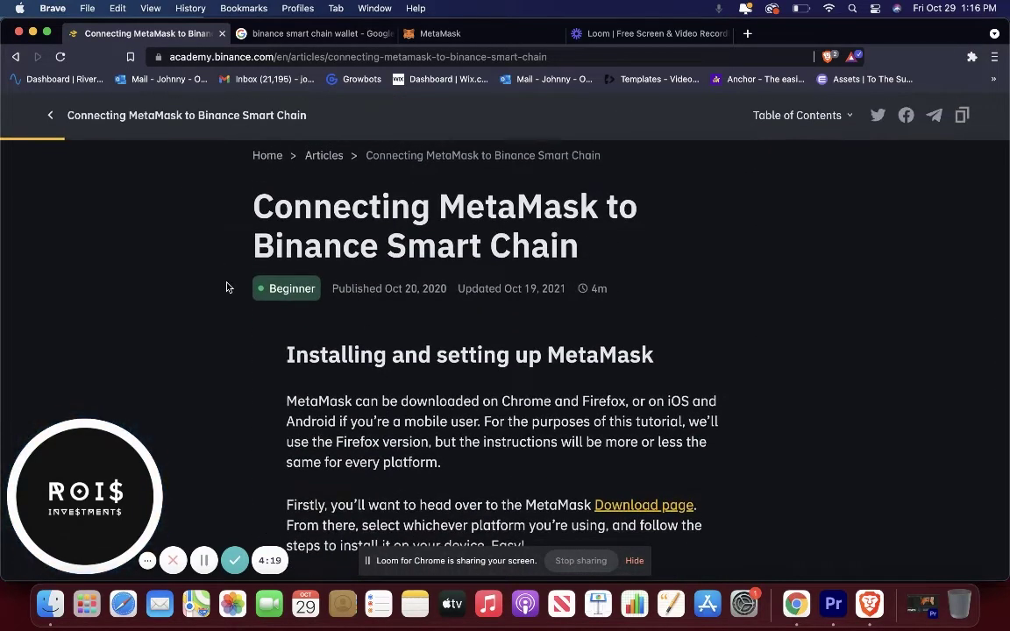
{"action": "scroll", "coordinate": [226, 287], "scroll_direction": "down", "scroll_amount": 4}
{"action": "scroll", "coordinate": [226, 287], "scroll_direction": "down", "scroll_amount": 15}
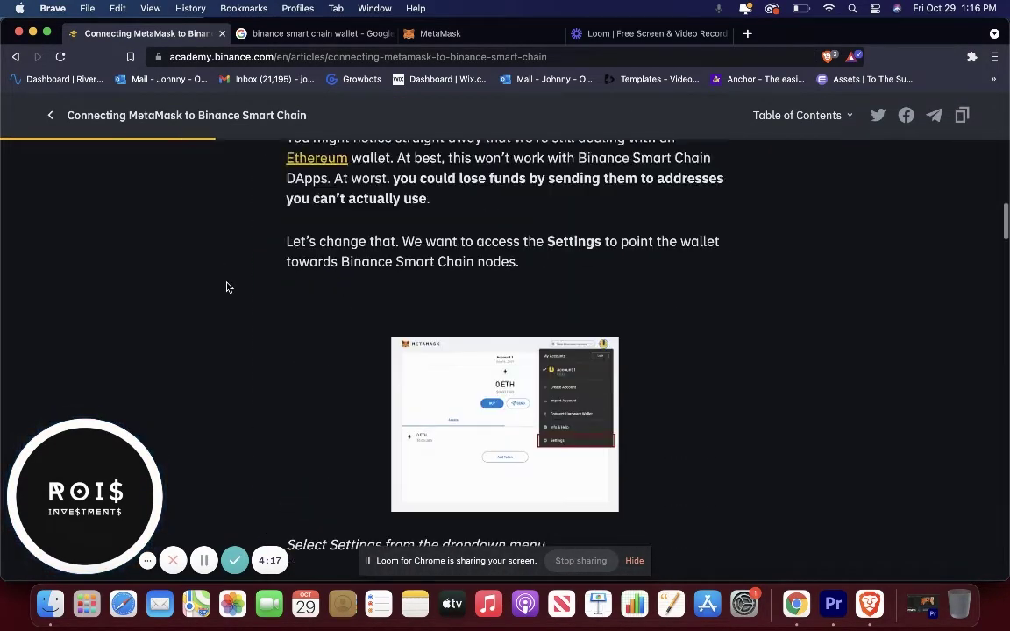
{"action": "scroll", "coordinate": [226, 287], "scroll_direction": "down", "scroll_amount": 3}
{"action": "scroll", "coordinate": [226, 287], "scroll_direction": "up", "scroll_amount": 1}
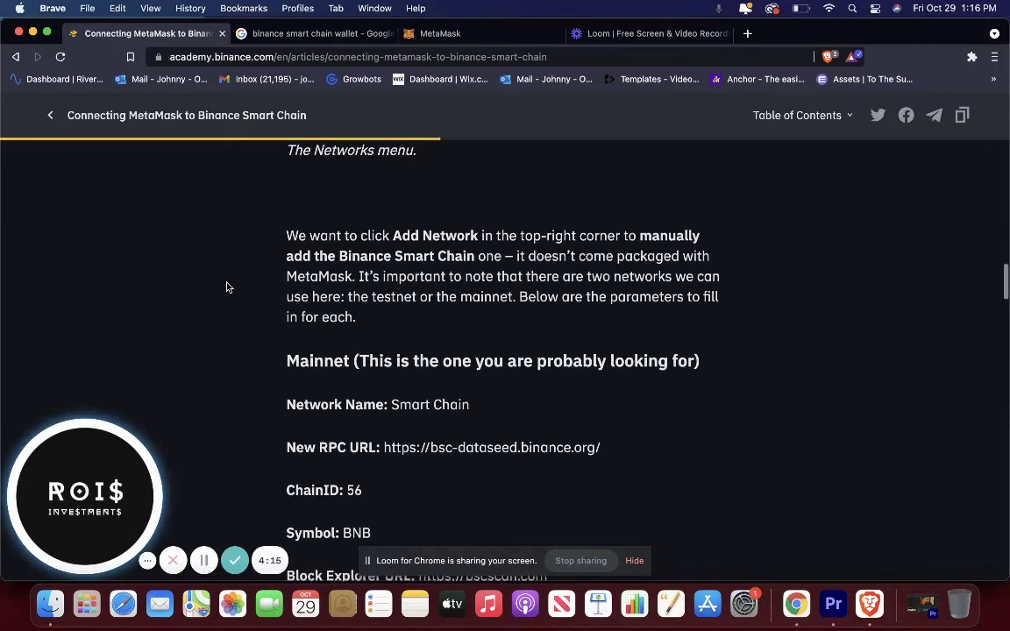
{"action": "scroll", "coordinate": [226, 287], "scroll_direction": "down", "scroll_amount": 3}
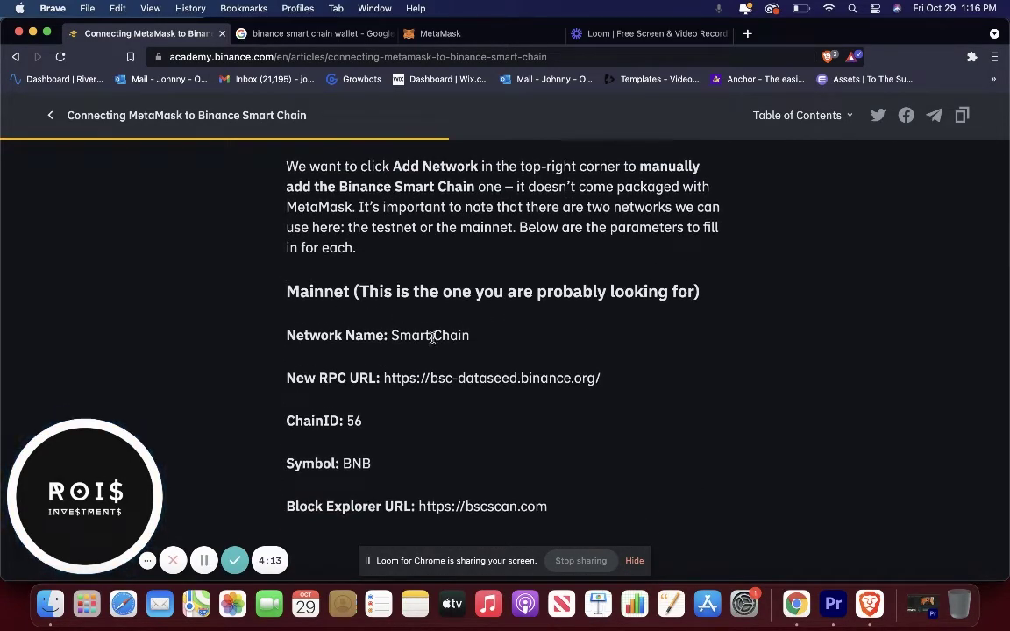
{"action": "scroll", "coordinate": [430, 343], "scroll_direction": "down", "scroll_amount": 1}
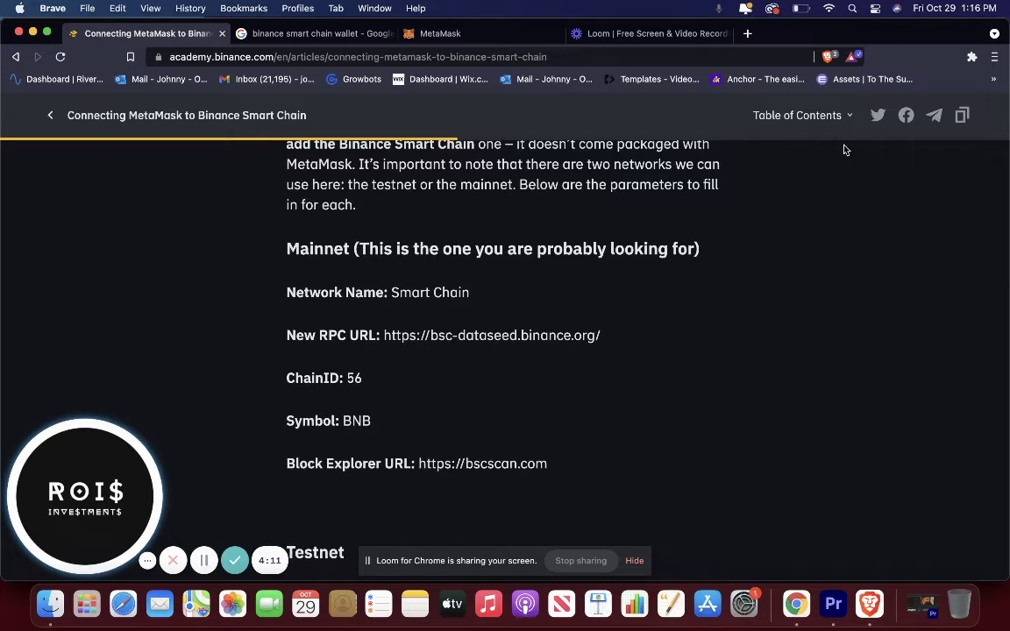
Reopen MetaMask from the extensions list and bring up the Custom RPC network form.
{"action": "left_click", "coordinate": [971, 58]}
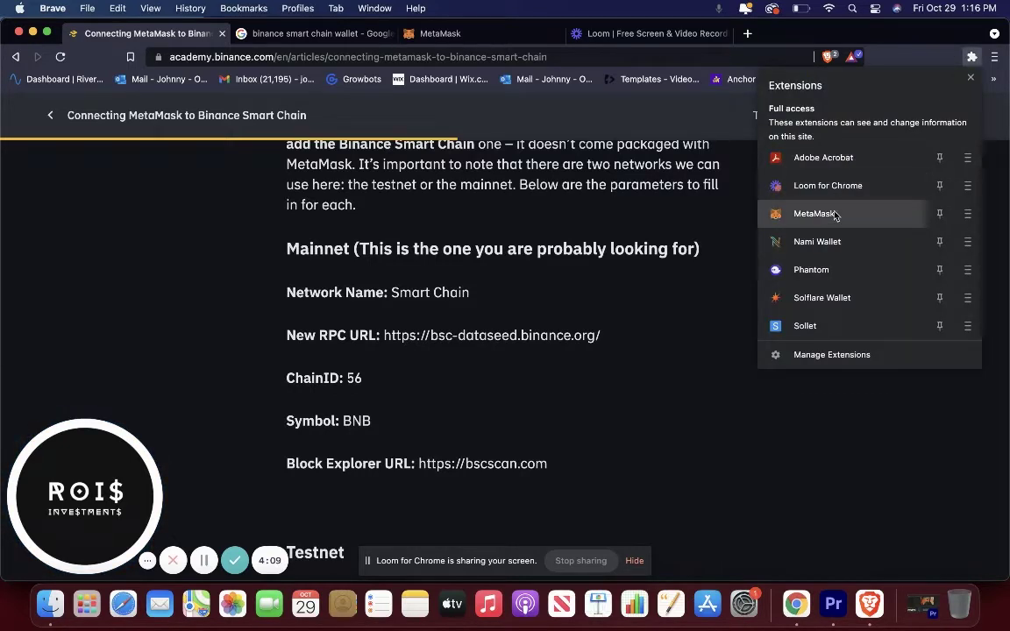
{"action": "left_click", "coordinate": [762, 194]}
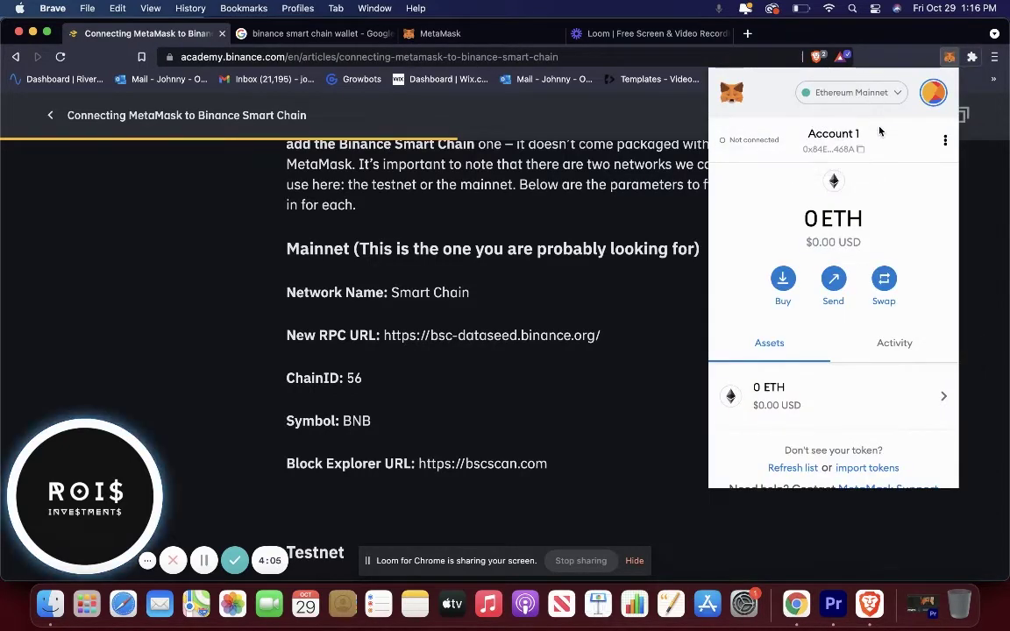
{"action": "left_click", "coordinate": [876, 97]}
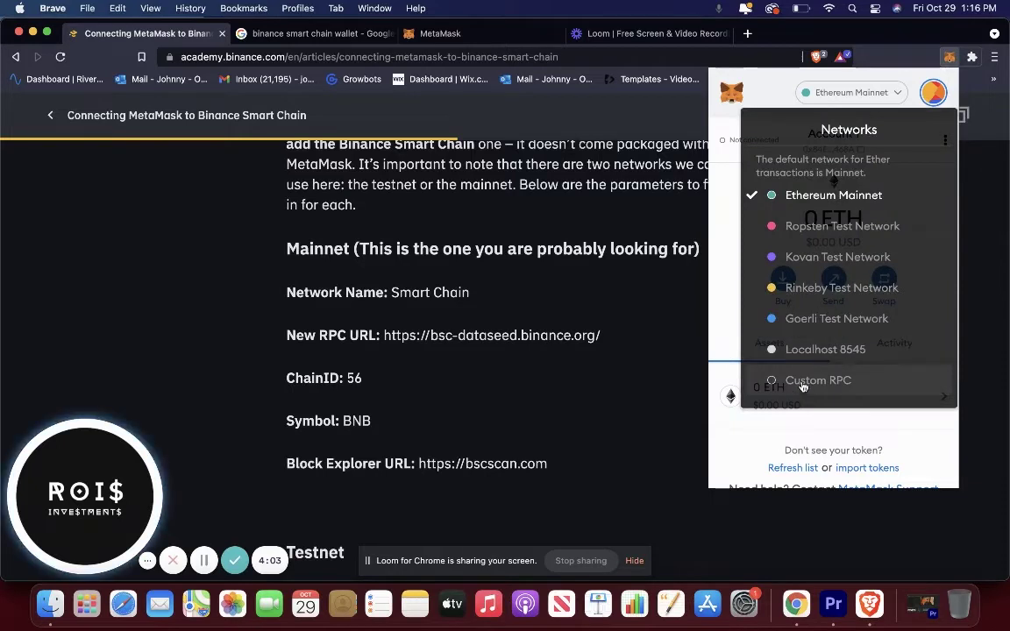
{"action": "left_click", "coordinate": [754, 379]}
{"action": "left_click", "coordinate": [803, 294]}
{"action": "type", "text": "Sm"}
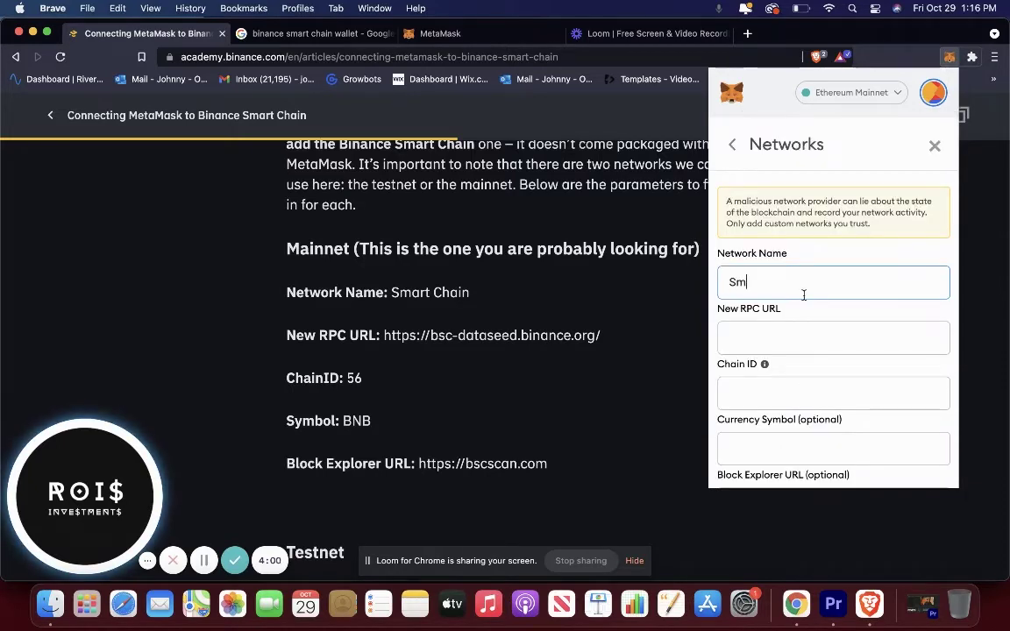
{"action": "type", "text": "art Chain"}
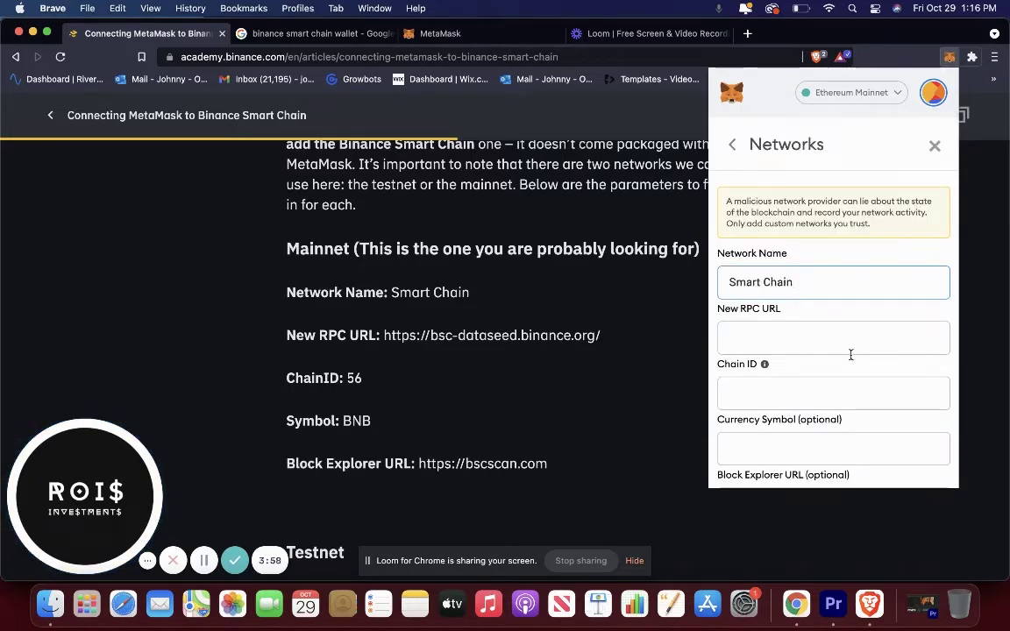
{"action": "left_click", "coordinate": [834, 324]}
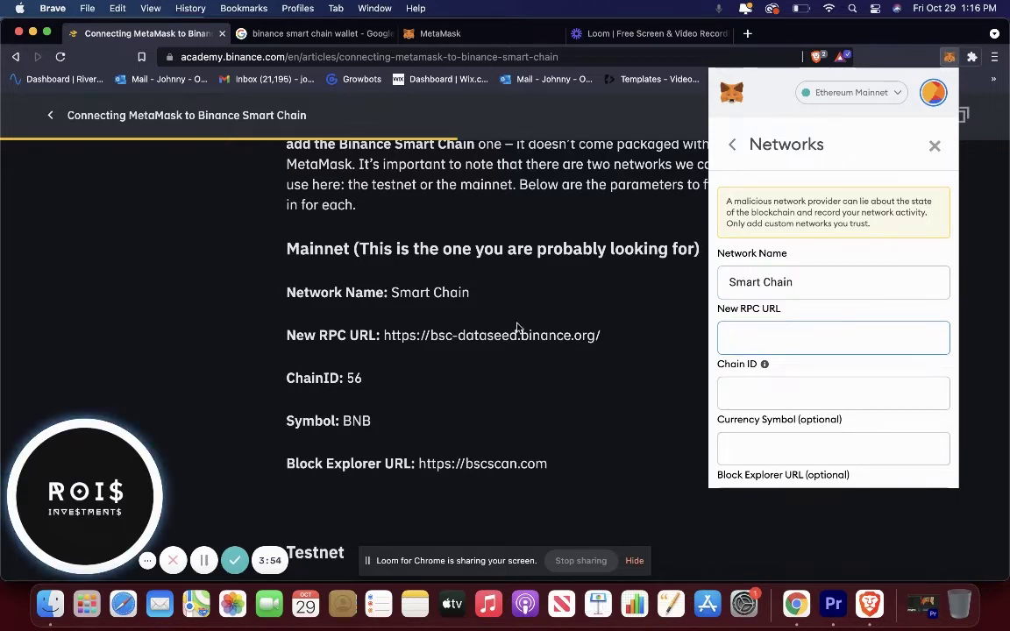
{"action": "type", "text": "https://bsc-dataseed.binance.org"}
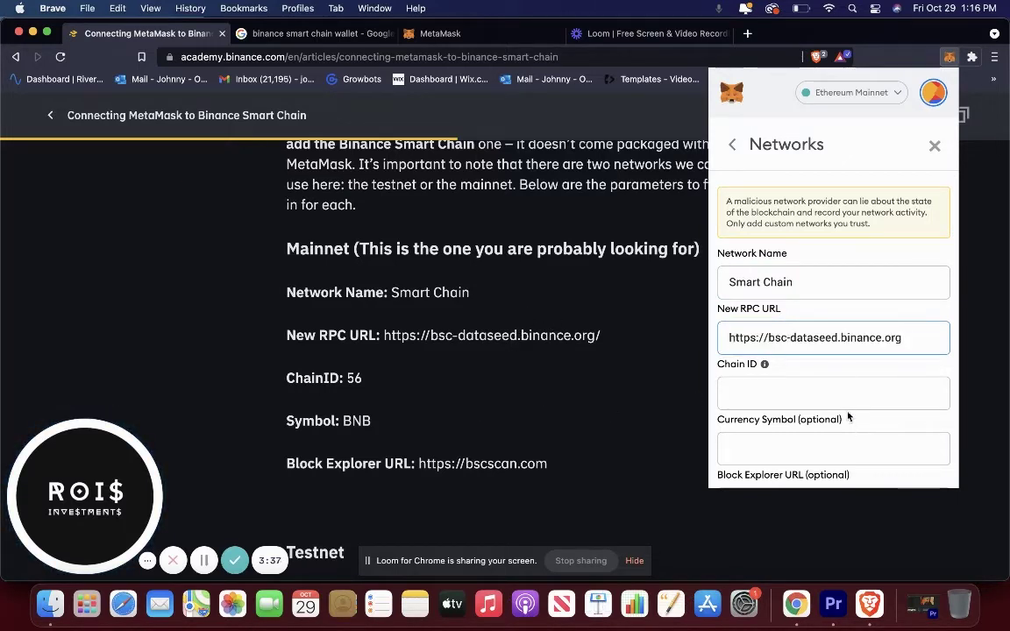
{"action": "left_click", "coordinate": [847, 399]}
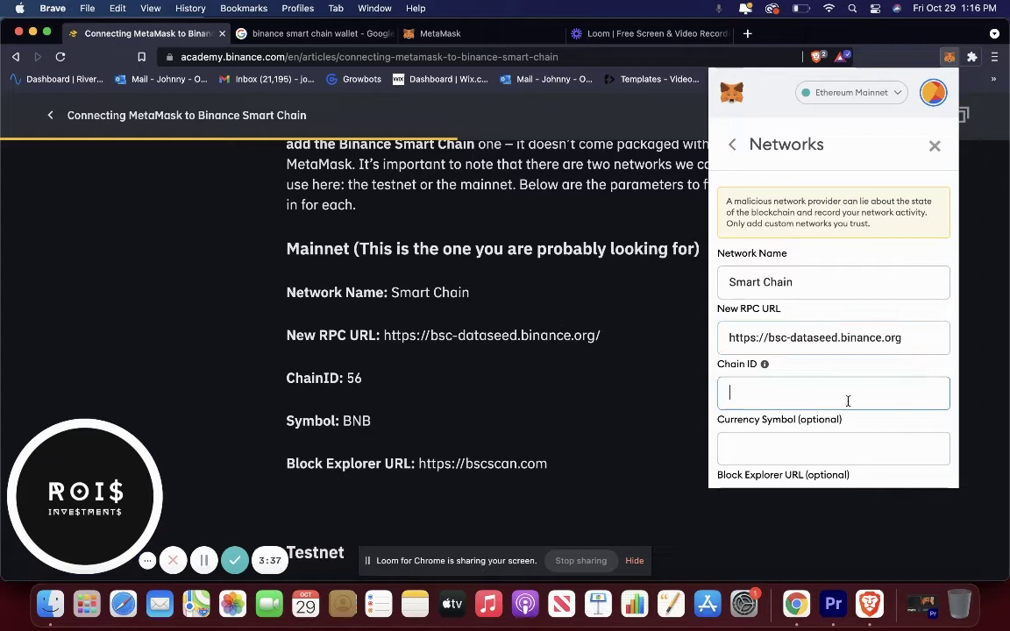
{"action": "type", "text": "56"}
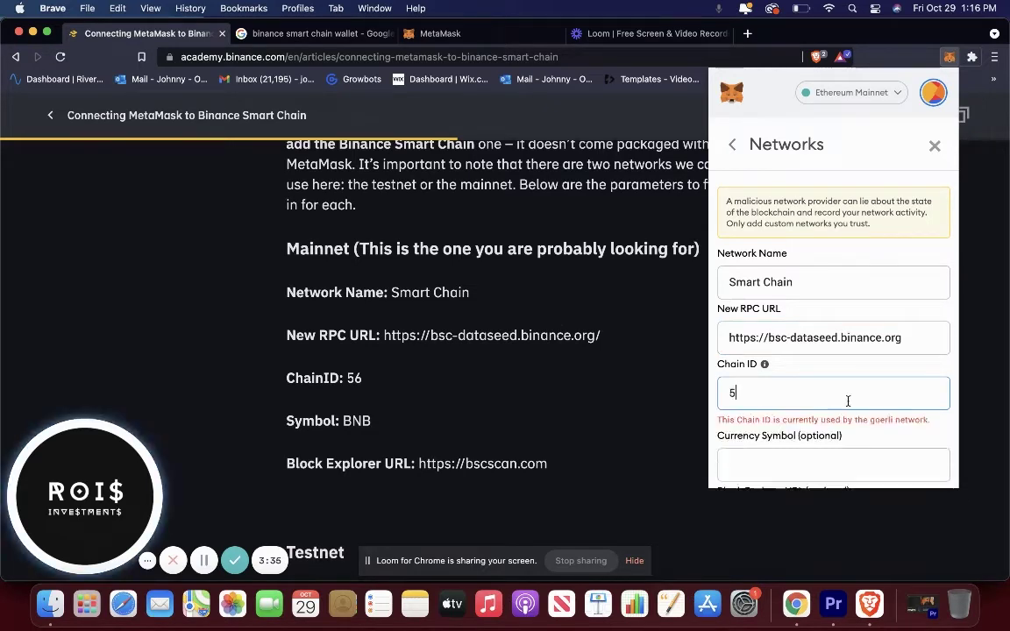
{"action": "left_click", "coordinate": [833, 444]}
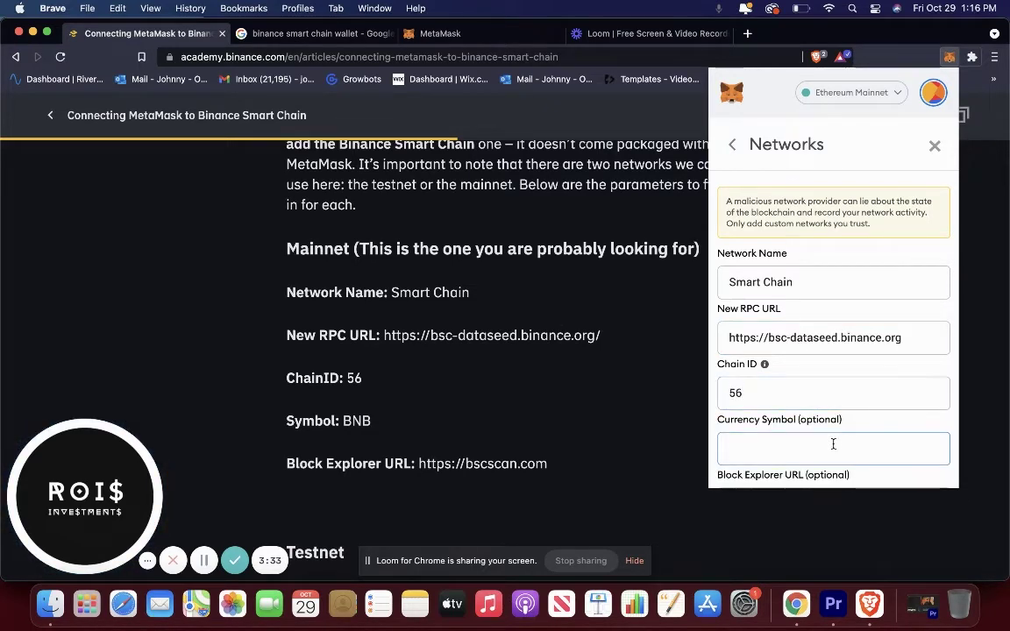
{"action": "type", "text": "BNB"}
{"action": "scroll", "coordinate": [832, 443], "scroll_direction": "down", "scroll_amount": 2}
{"action": "left_click", "coordinate": [832, 419]}
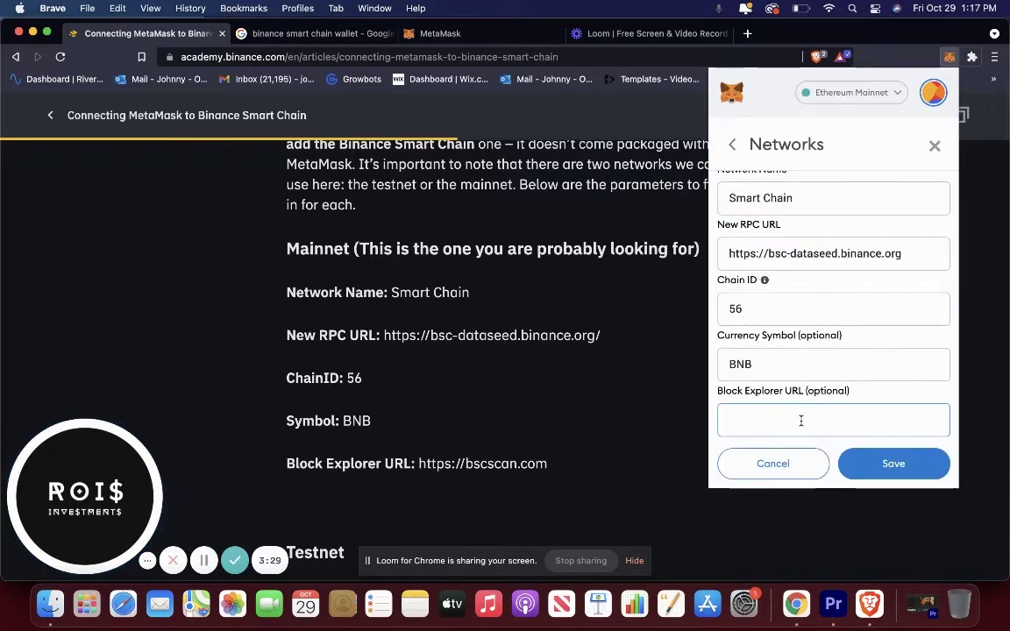
{"action": "type", "text": "https://bscscan.com"}
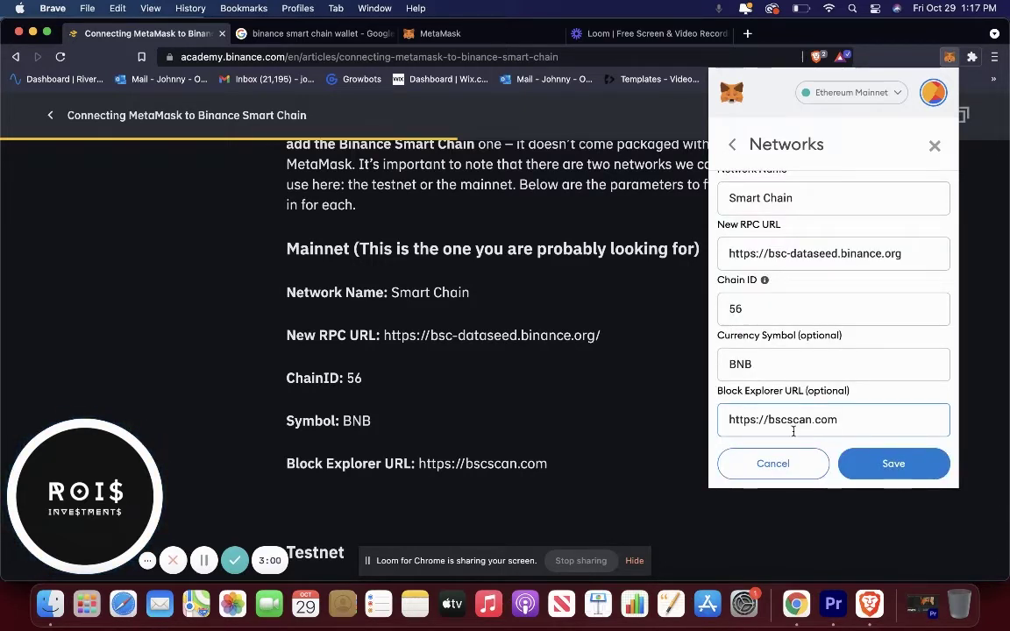
Save the Smart Chain network and dismiss the What's new swap notice.
{"action": "left_click", "coordinate": [905, 471]}
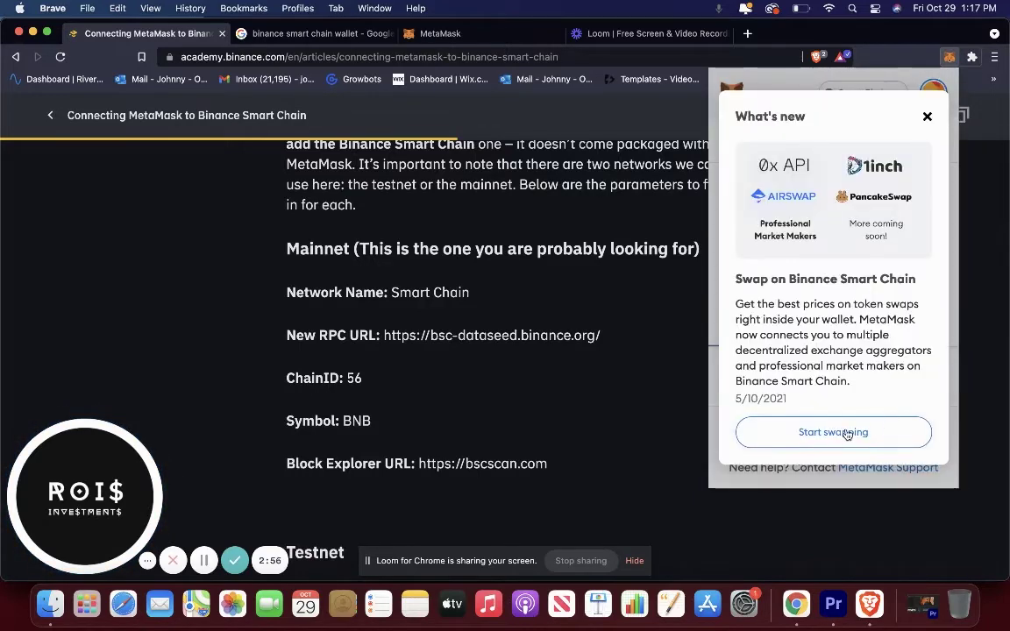
{"action": "left_click", "coordinate": [843, 434]}
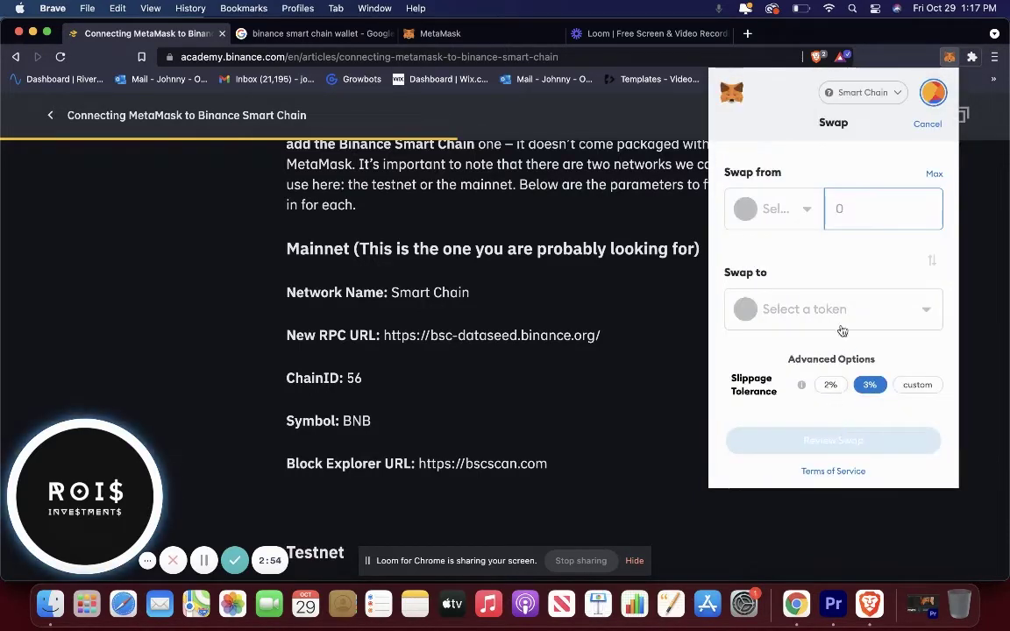
{"action": "left_click", "coordinate": [927, 123]}
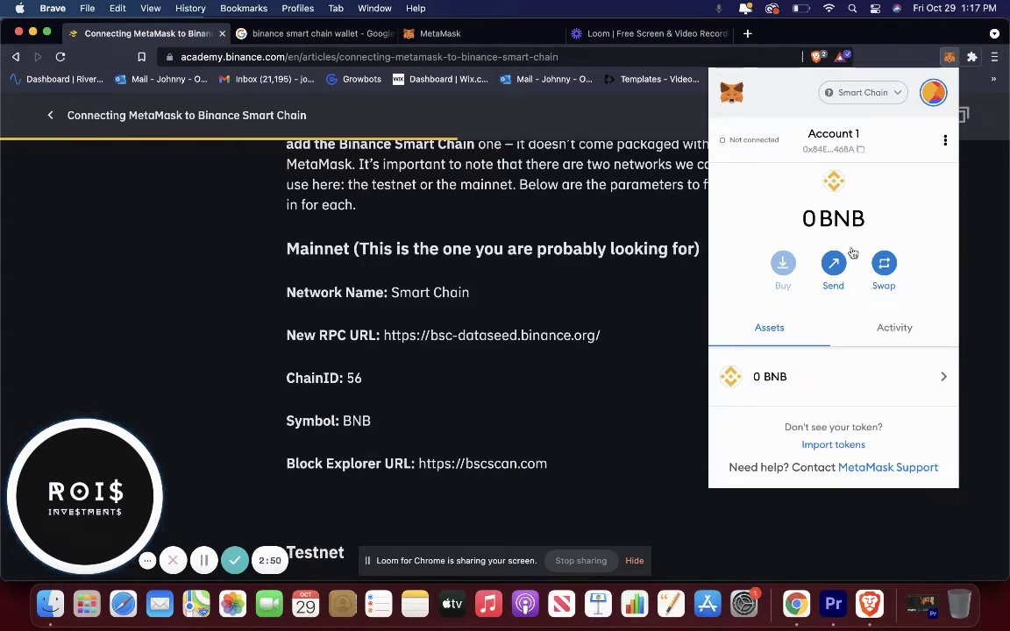
Confirm Smart Chain is listed in the network dropdown, then close the MetaMask popup.
{"action": "left_click", "coordinate": [863, 92]}
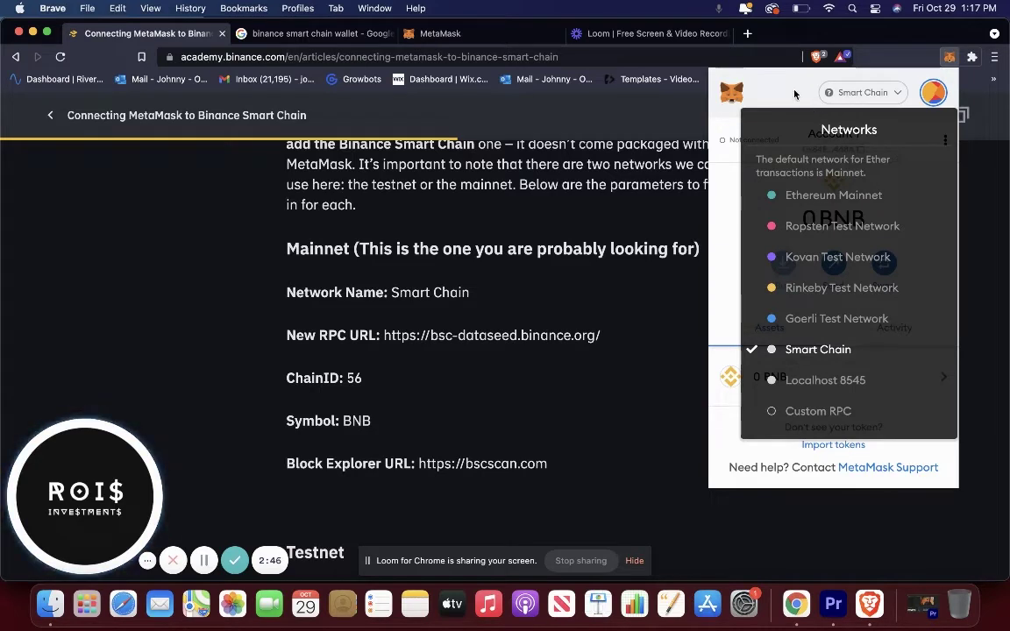
{"action": "left_click", "coordinate": [956, 135]}
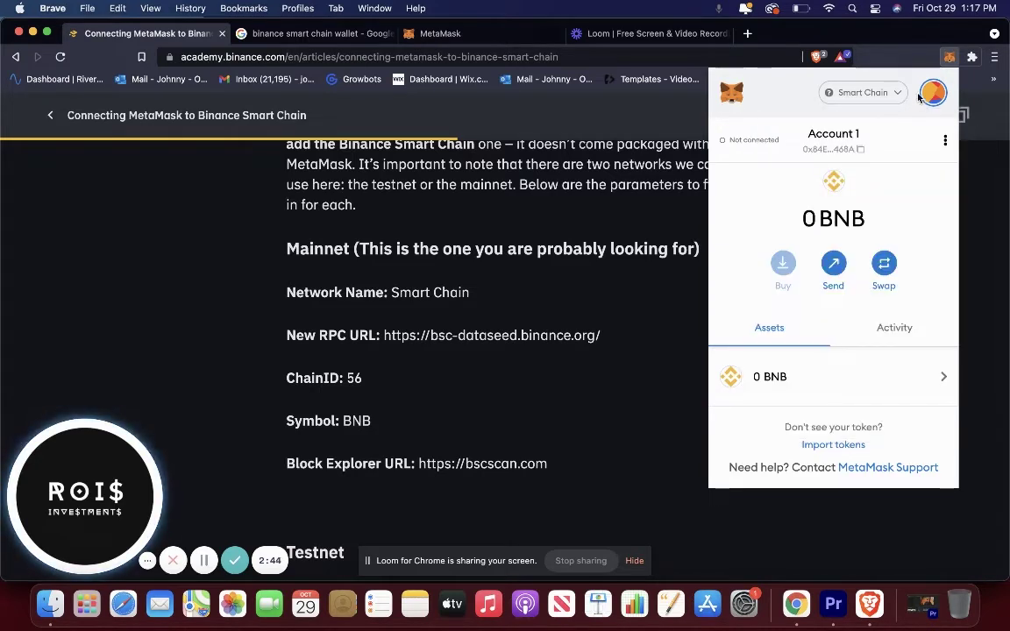
{"action": "left_click", "coordinate": [885, 98]}
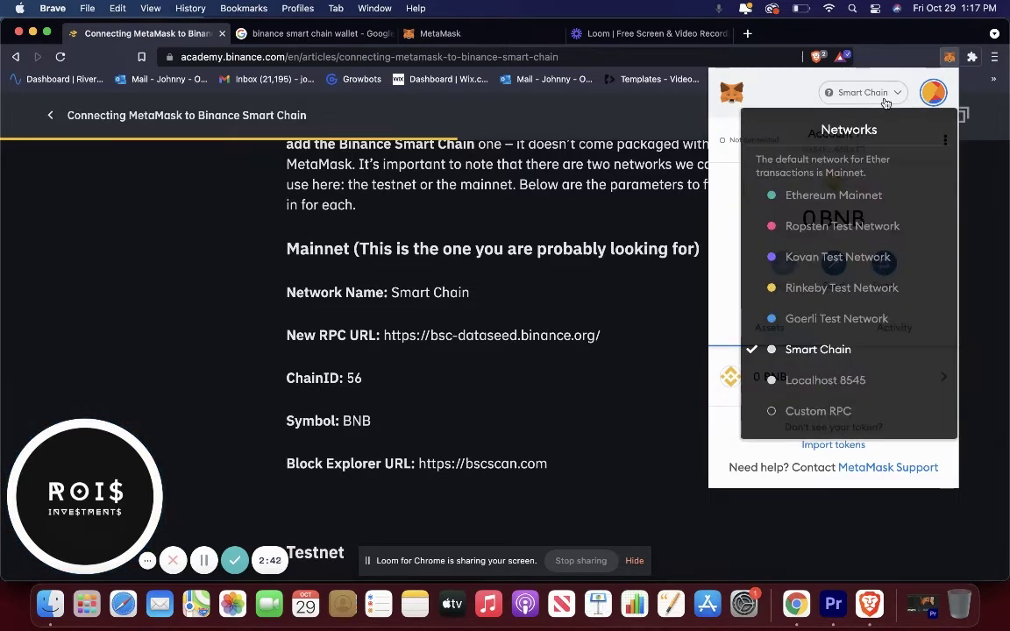
{"action": "left_click", "coordinate": [724, 194]}
{"action": "scroll", "coordinate": [526, 289], "scroll_direction": "up", "scroll_amount": 2}
{"action": "left_click", "coordinate": [459, 295]}
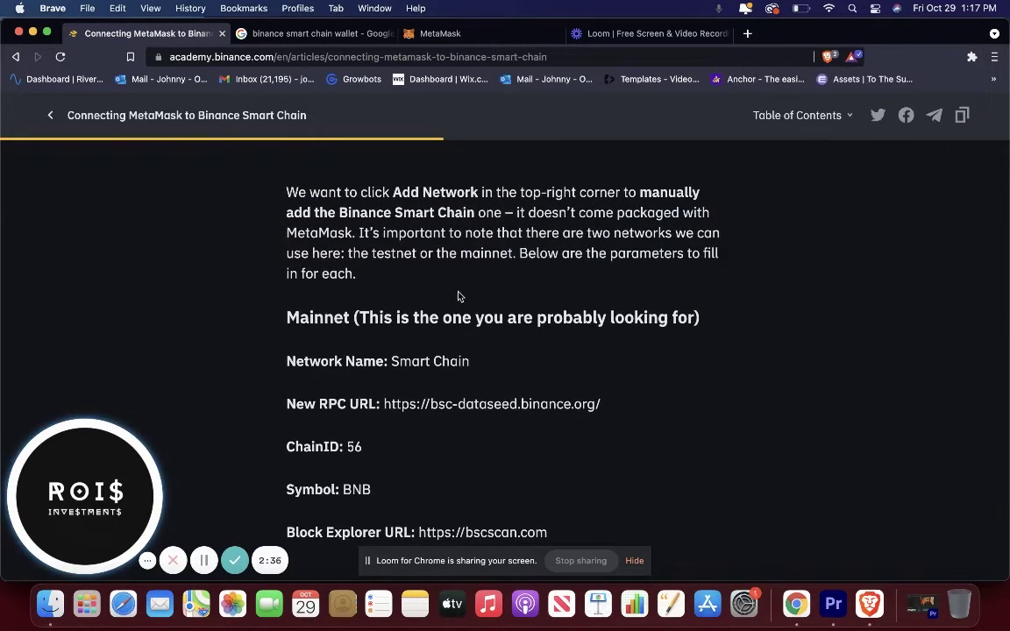
Highlight the article's Mainnet parameters heading and reopen MetaMask from the extensions list.
{"action": "left_click_drag", "start_coordinate": [280, 323], "coordinate": [436, 320]}
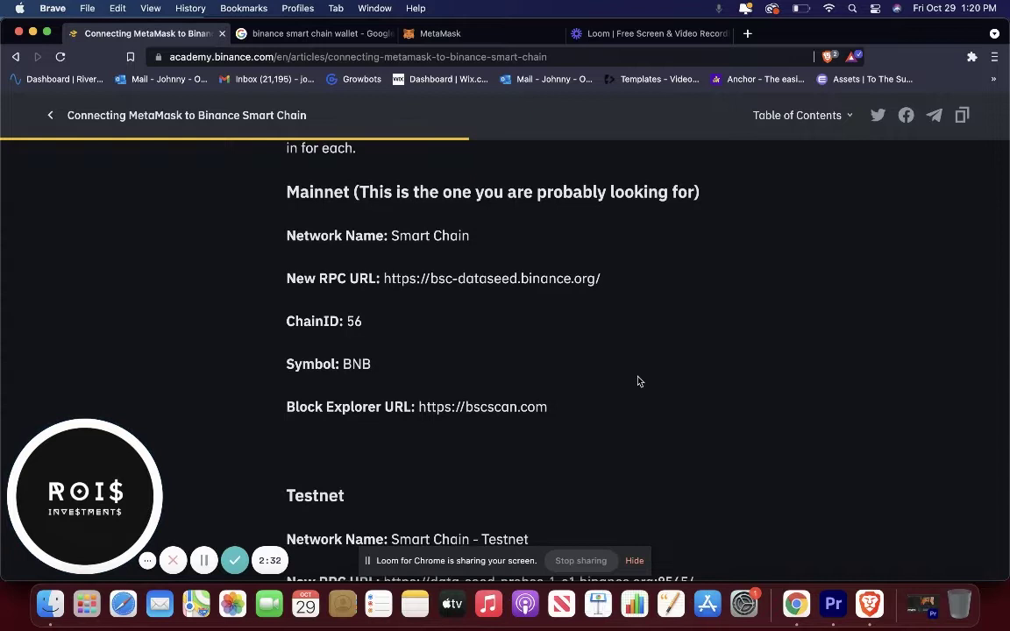
{"action": "scroll", "coordinate": [638, 381], "scroll_direction": "up", "scroll_amount": 3}
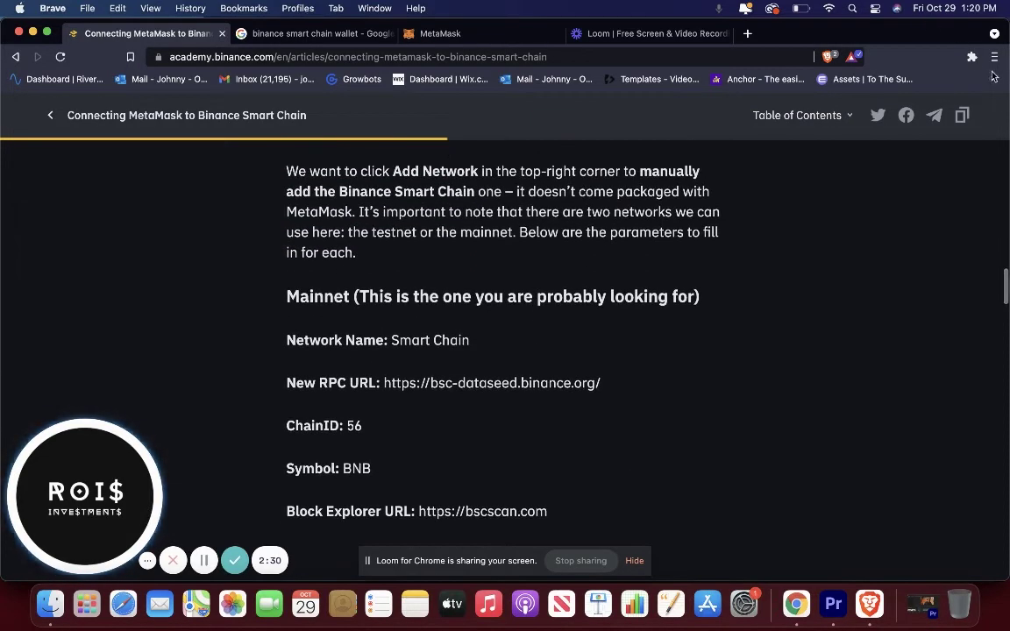
{"action": "left_click", "coordinate": [971, 56]}
{"action": "left_click", "coordinate": [855, 214]}
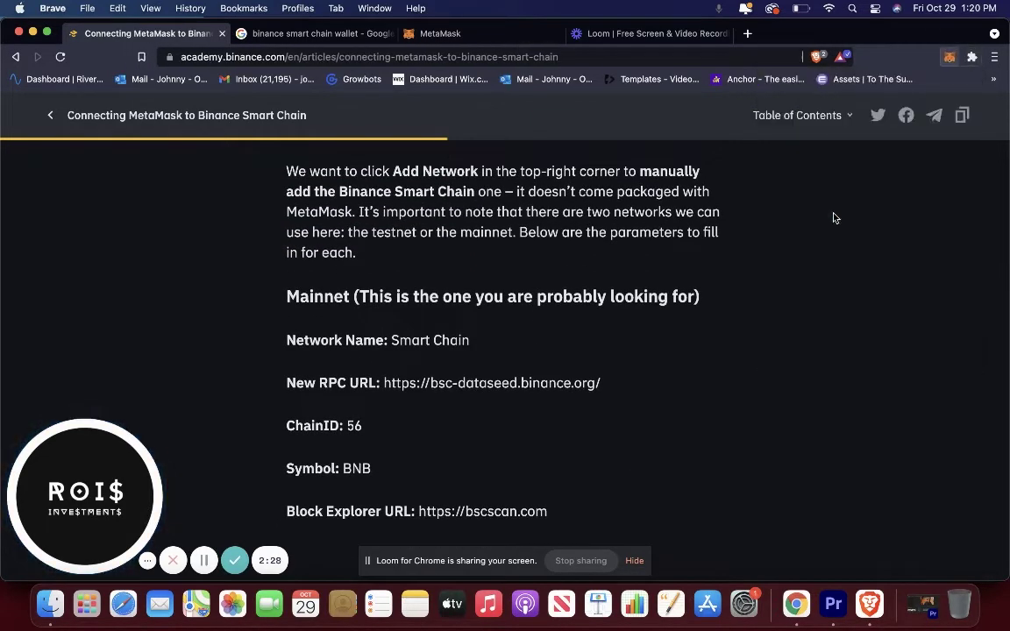
Switch the network to Ethereum Mainnet, then back to Smart Chain showing 0 BNB.
{"action": "left_click", "coordinate": [863, 92]}
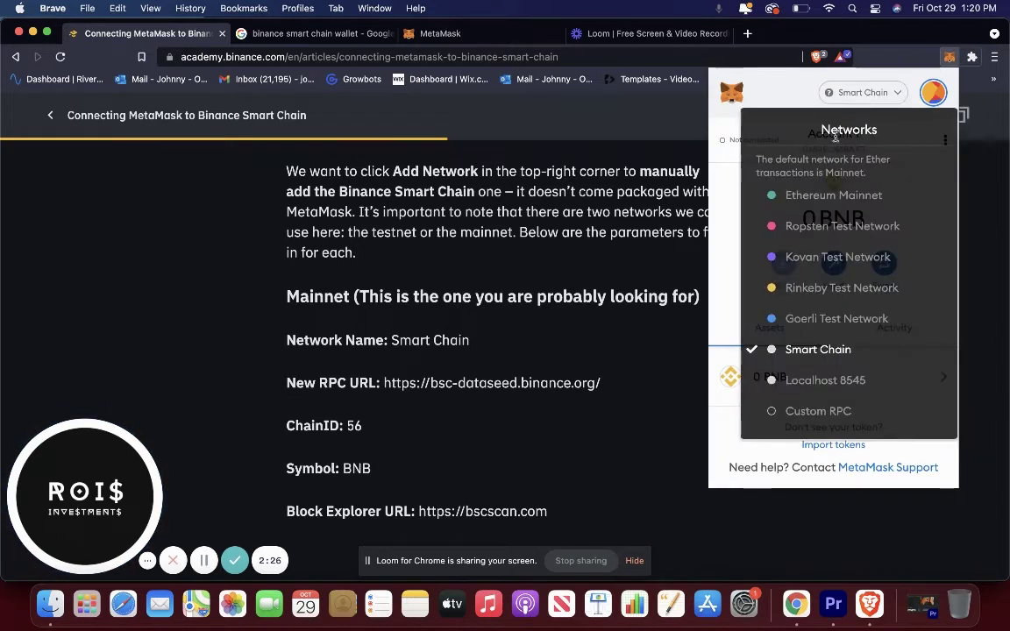
{"action": "left_click", "coordinate": [824, 203]}
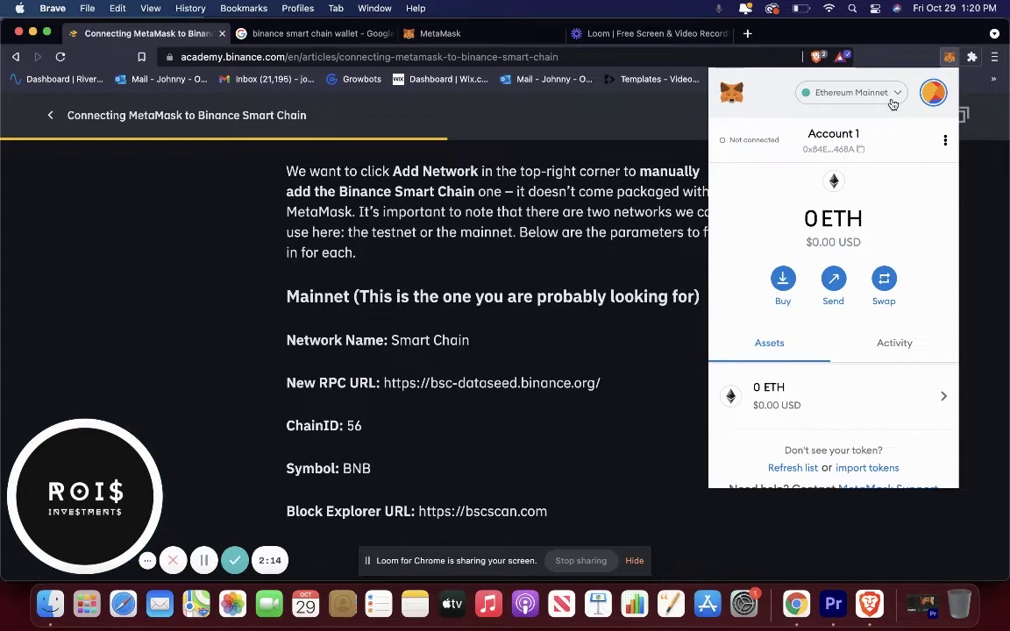
{"action": "left_click", "coordinate": [893, 96]}
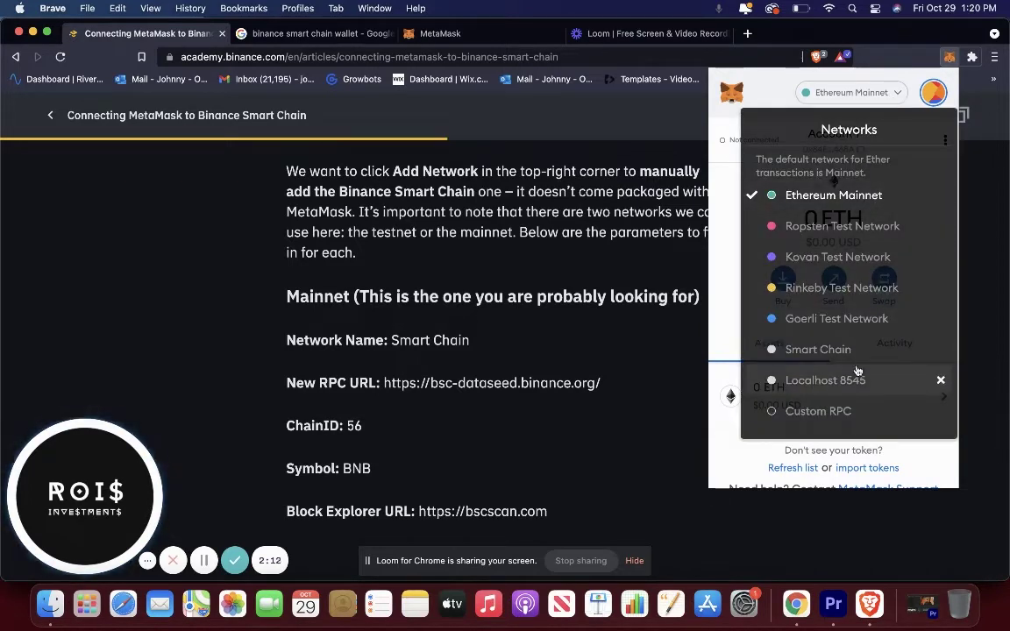
{"action": "left_click", "coordinate": [817, 349]}
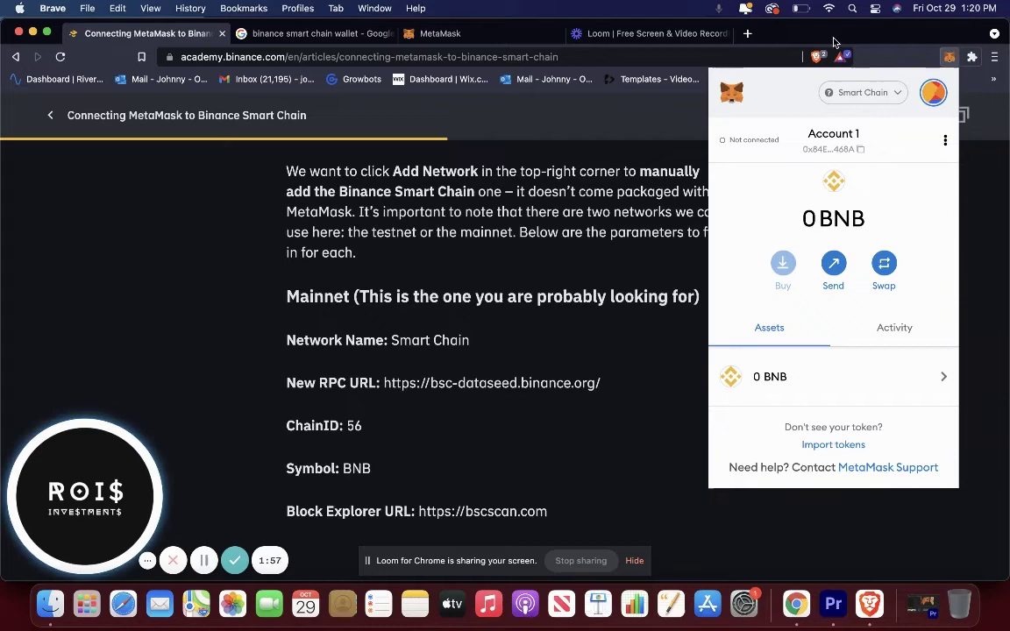
Search Google for 'evergrowcoin contract addresss' and open the BscScan EverGrow Coin (EGC) Token Tracker.
{"action": "left_click", "coordinate": [747, 33]}
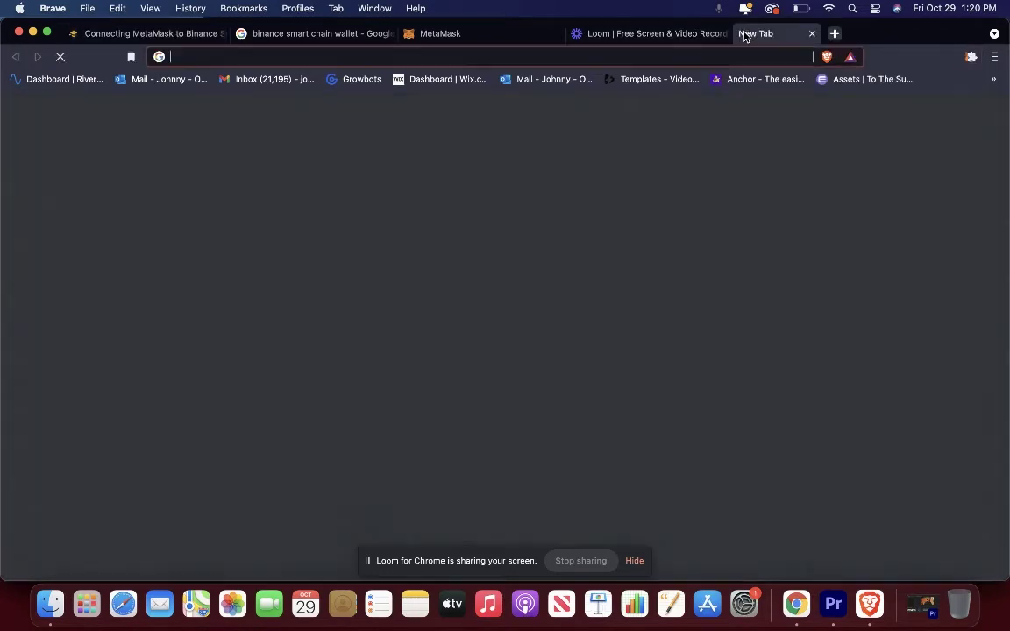
{"action": "type", "text": "everg"}
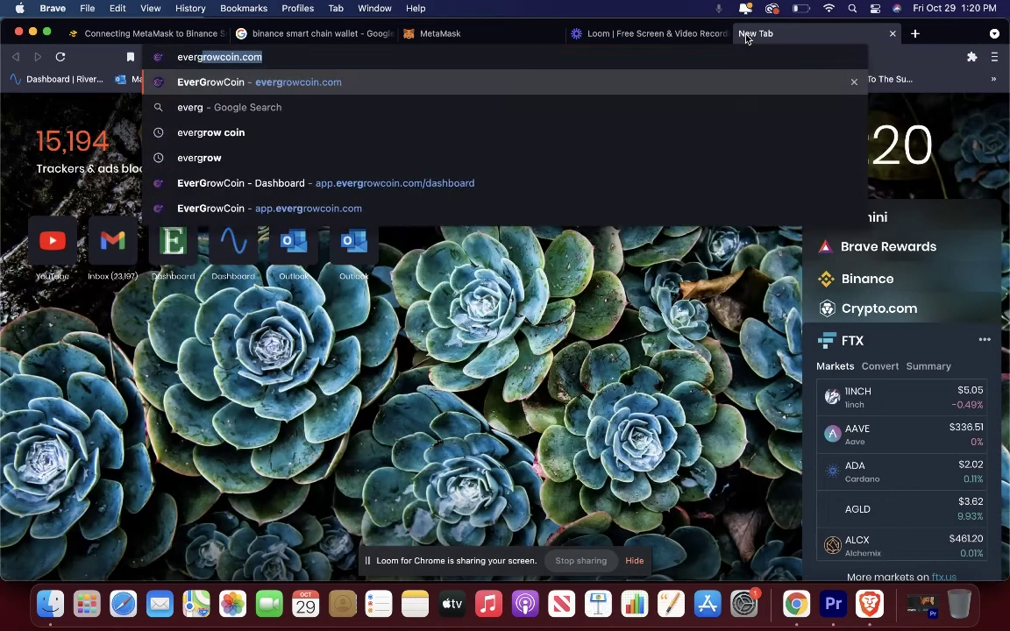
{"action": "type", "text": "rowcoin con"}
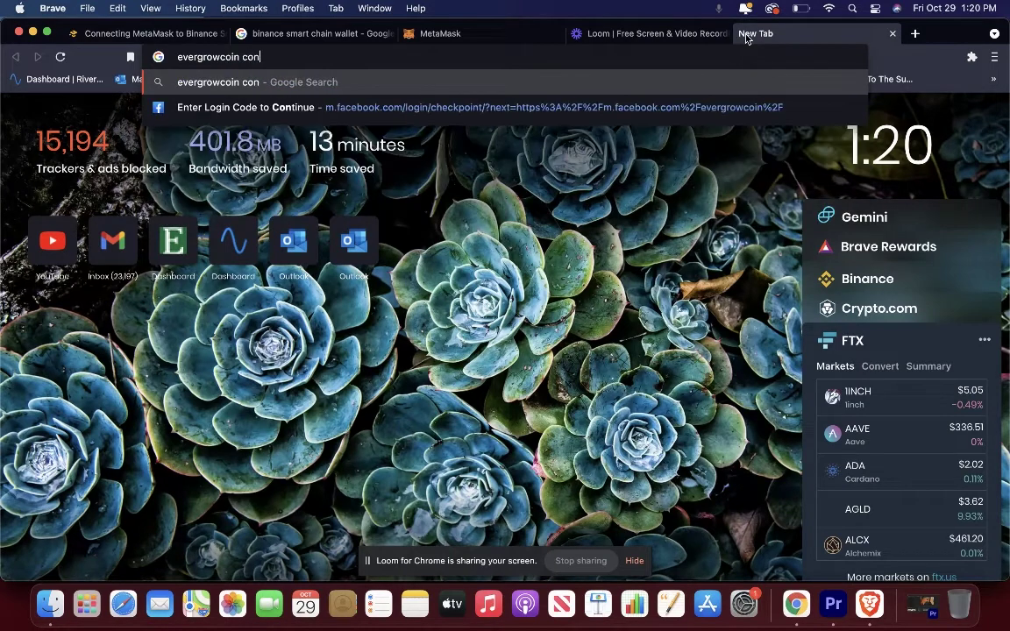
{"action": "type", "text": "tract addresss"}
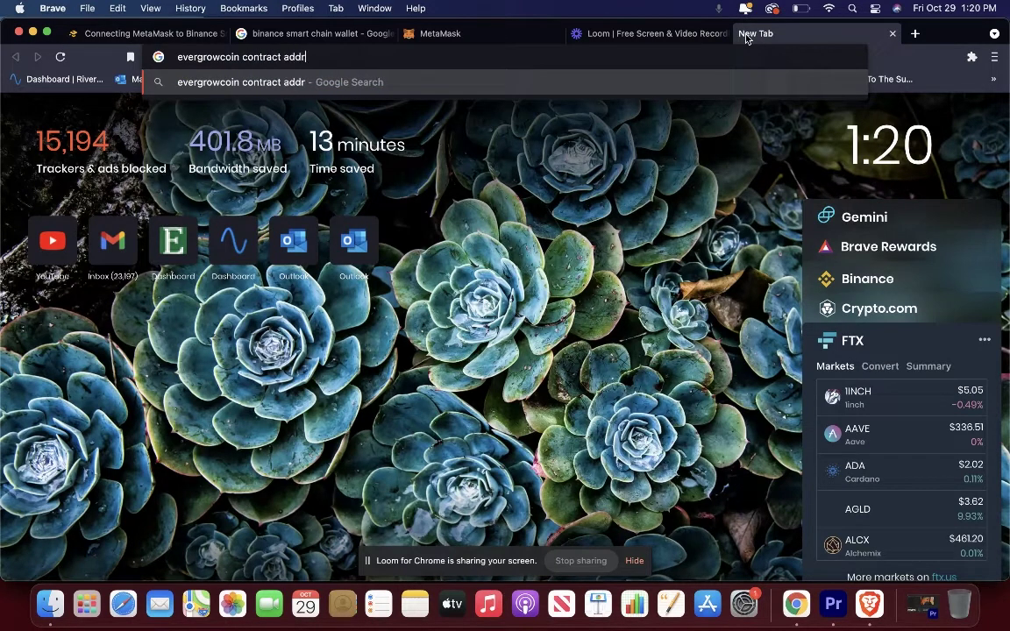
{"action": "key", "text": "Return"}
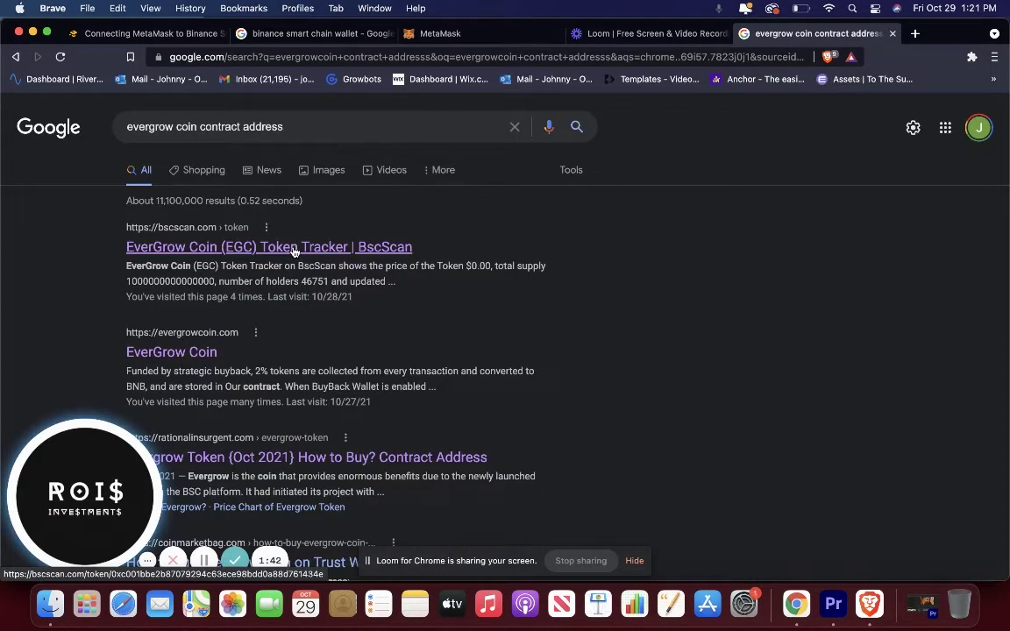
{"action": "left_click", "coordinate": [293, 248]}
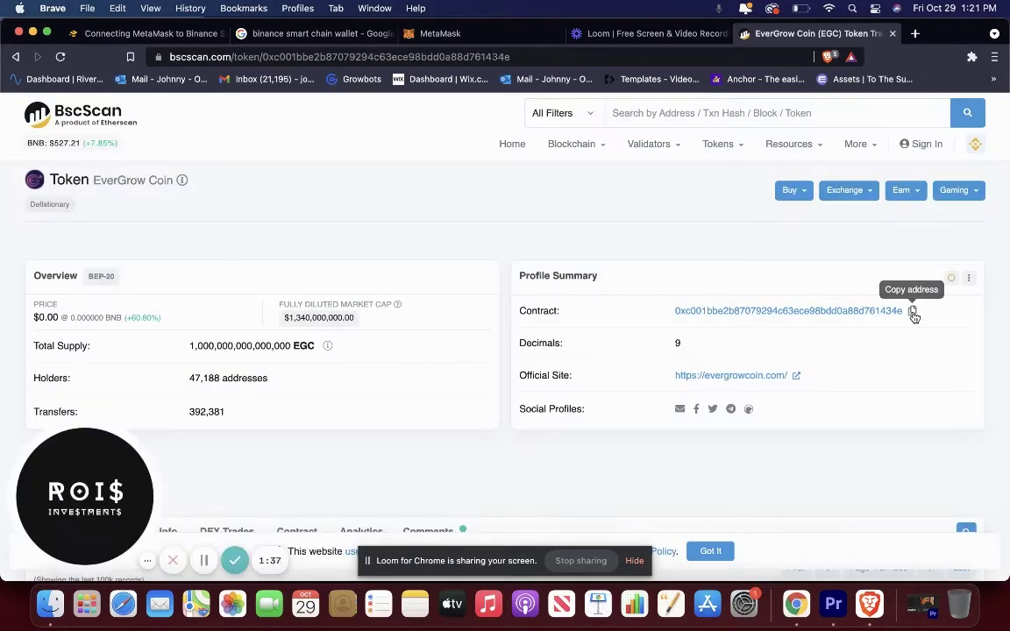
Copy the EGC contract address on BscScan and open MetaMask's Import tokens form.
{"action": "left_click", "coordinate": [912, 312]}
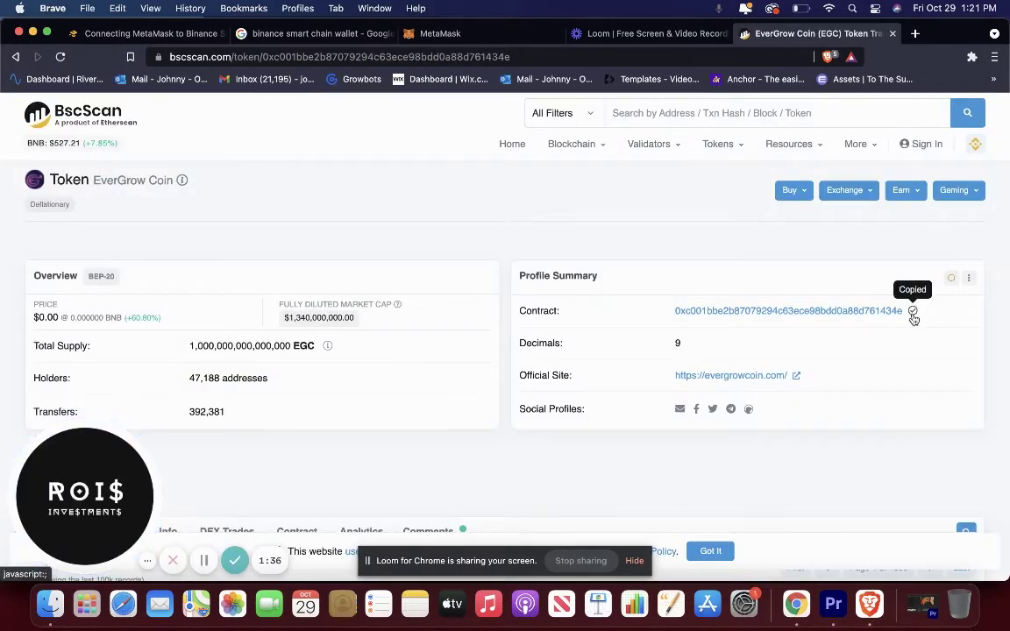
{"action": "left_click", "coordinate": [971, 57]}
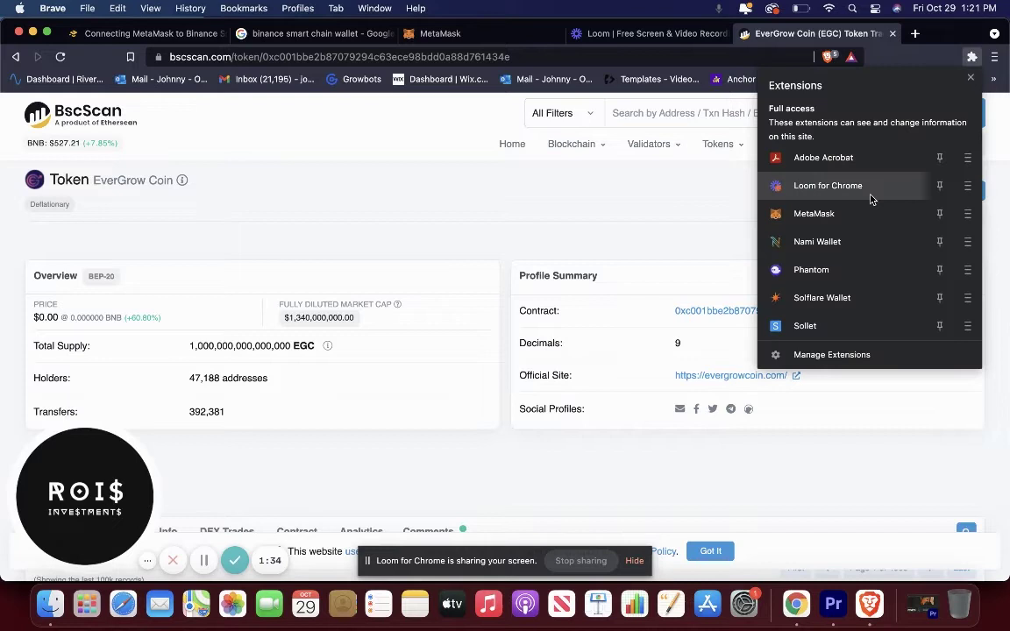
{"action": "left_click", "coordinate": [824, 213]}
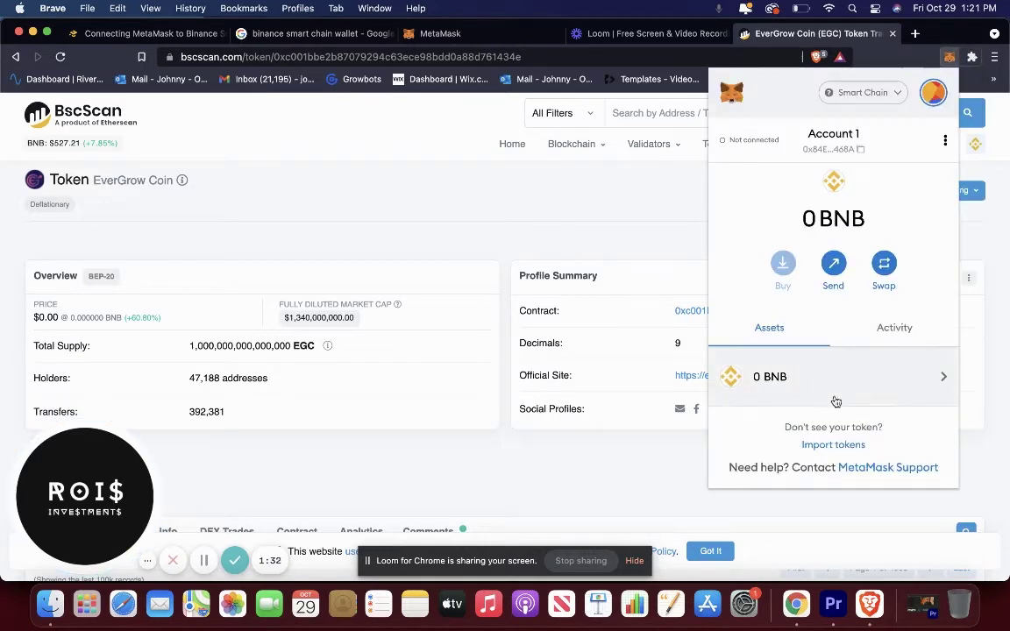
{"action": "left_click", "coordinate": [832, 445]}
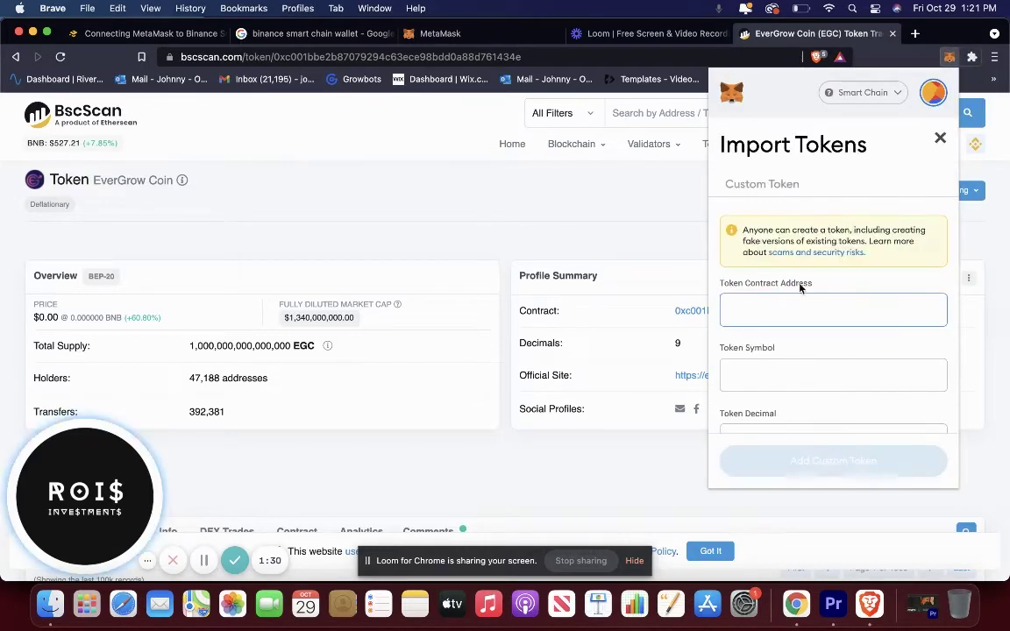
Paste the contract address, add EverGrow Coin as a custom token, and import it.
{"action": "right_click", "coordinate": [784, 310]}
{"action": "left_click", "coordinate": [814, 411]}
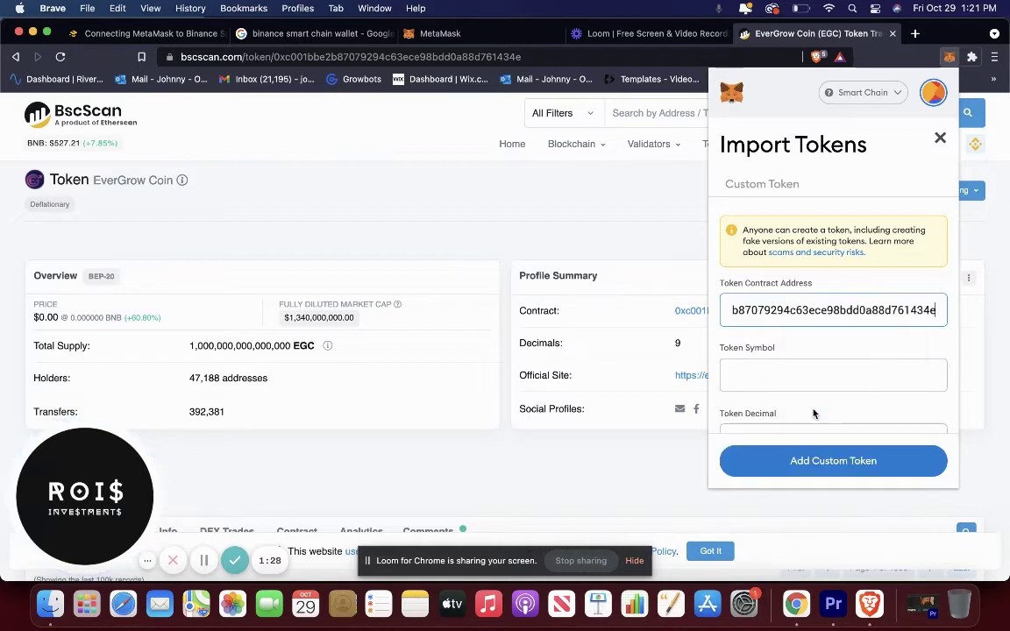
{"action": "scroll", "coordinate": [820, 378], "scroll_direction": "down", "scroll_amount": 1}
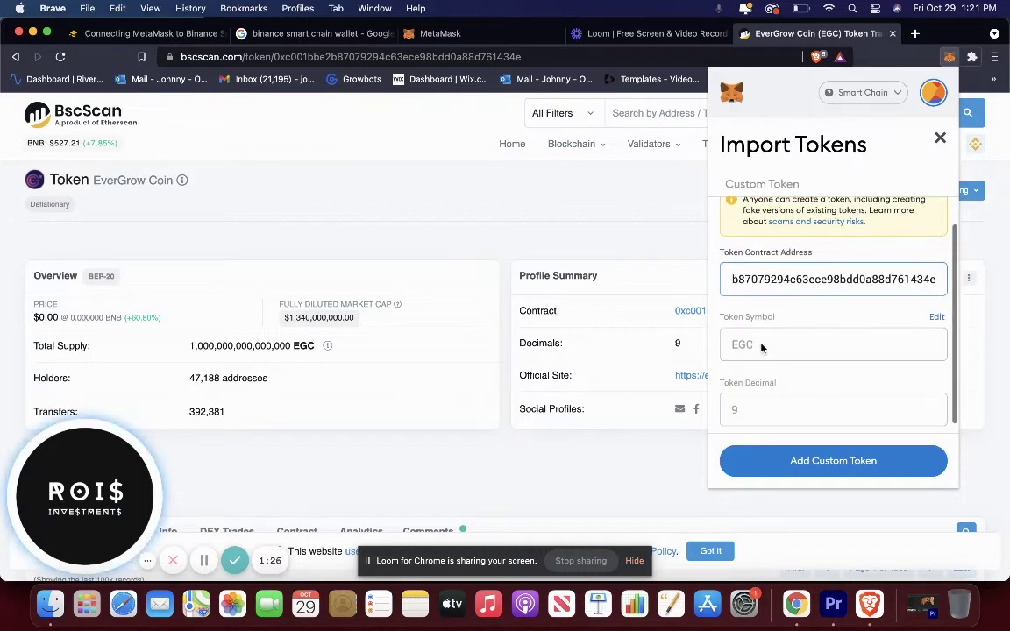
{"action": "scroll", "coordinate": [784, 355], "scroll_direction": "down", "scroll_amount": 1}
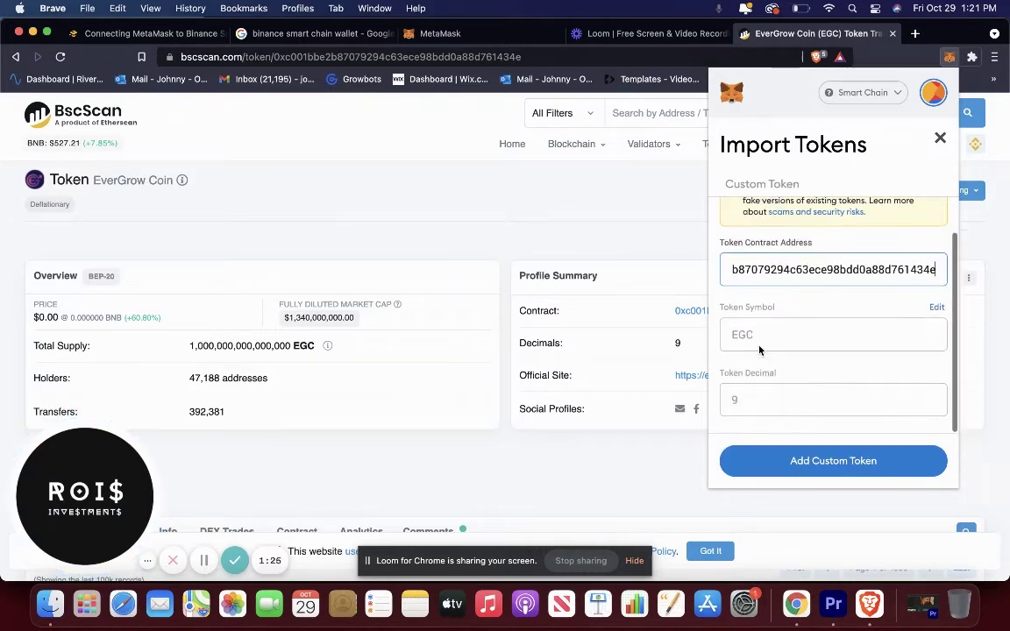
{"action": "left_click", "coordinate": [816, 465]}
{"action": "left_click", "coordinate": [879, 459]}
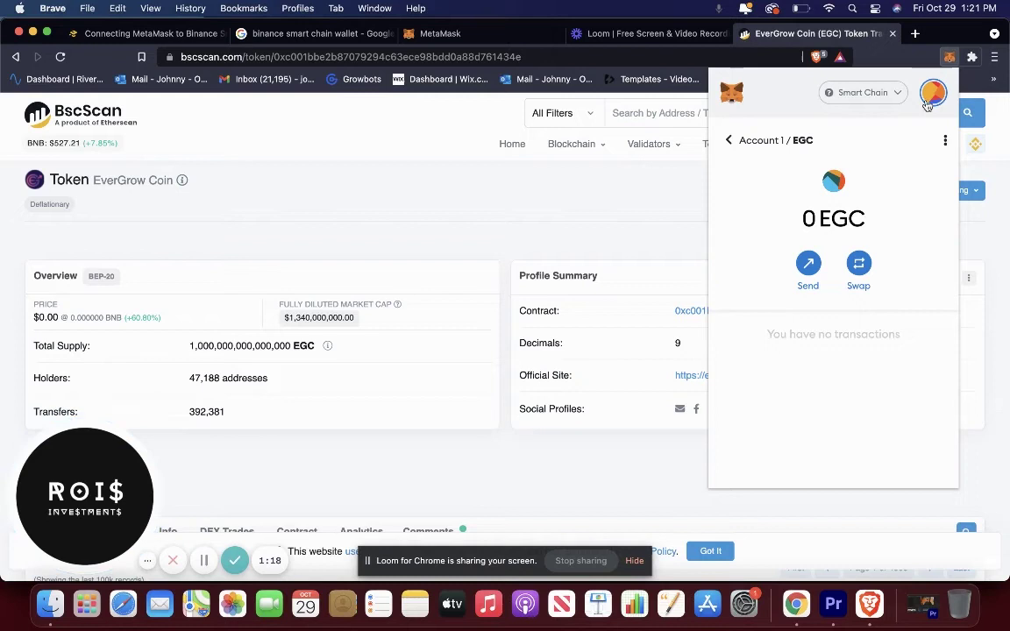
{"action": "left_click", "coordinate": [728, 141]}
Reopen MetaMask, keep Smart Chain active, and scroll the assets listing 0 BNB and 0 EGC.
{"action": "left_click", "coordinate": [618, 309]}
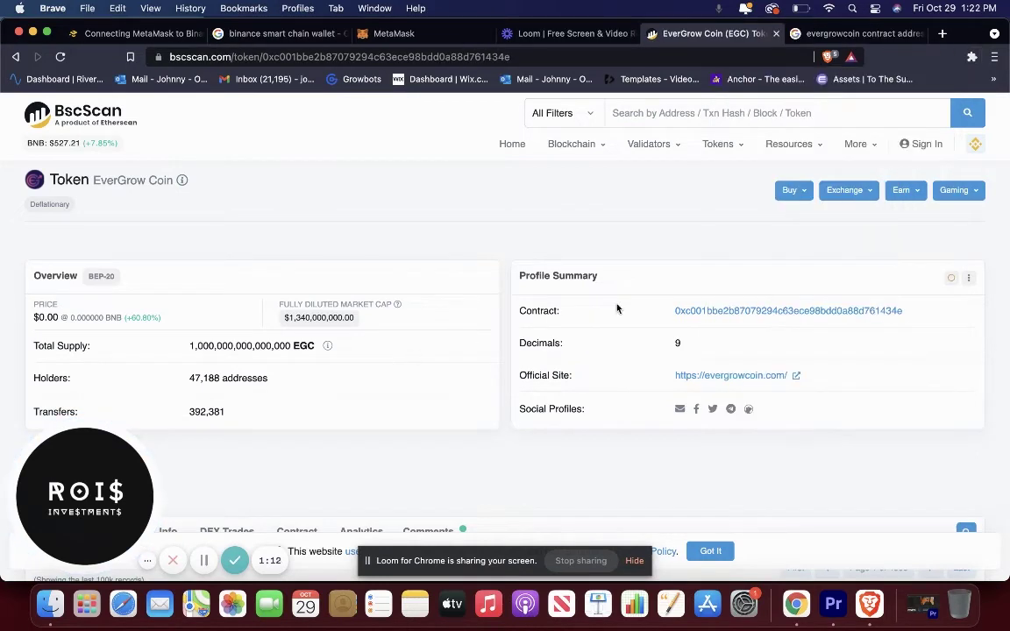
{"action": "left_click", "coordinate": [972, 56]}
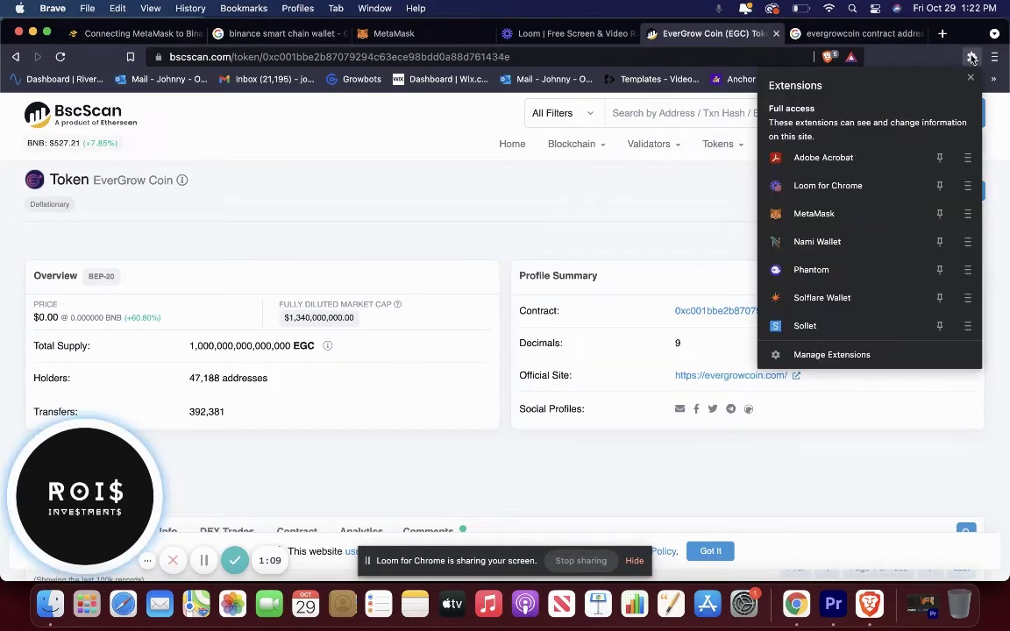
{"action": "left_click", "coordinate": [839, 222]}
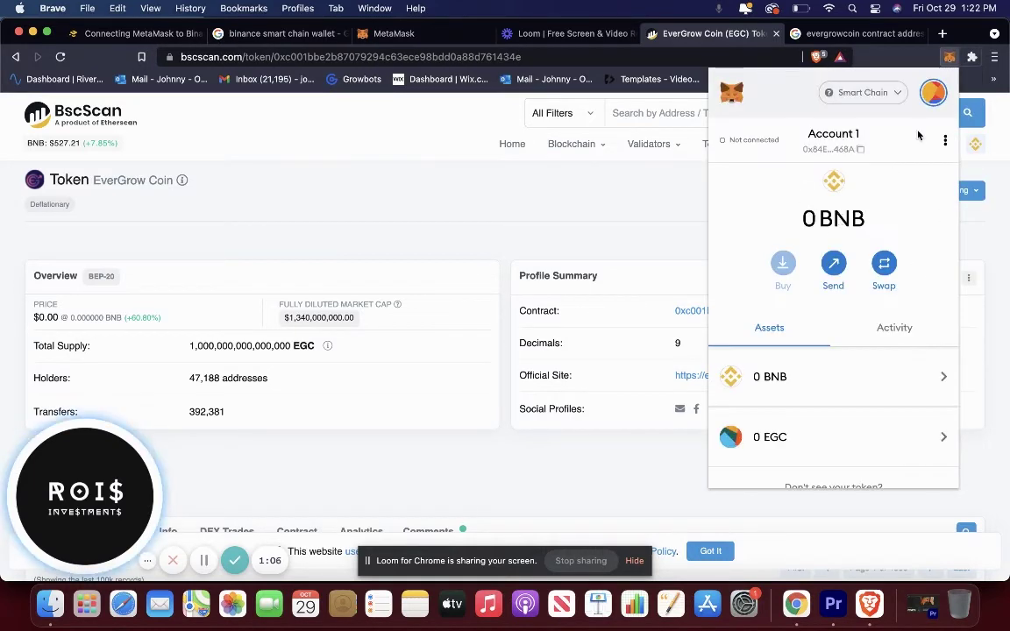
{"action": "left_click", "coordinate": [898, 93]}
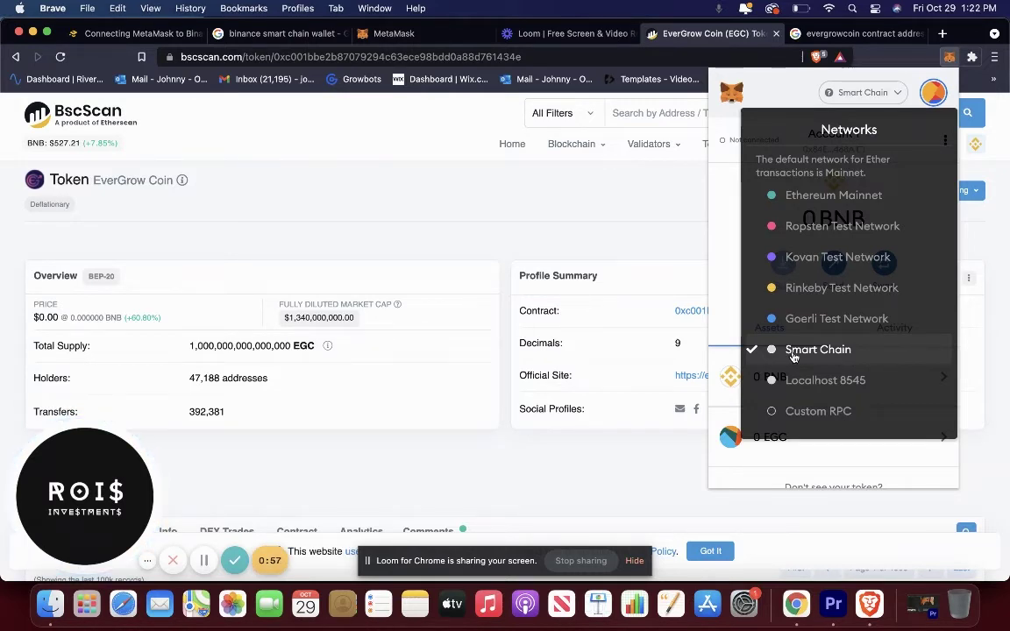
{"action": "left_click", "coordinate": [793, 357]}
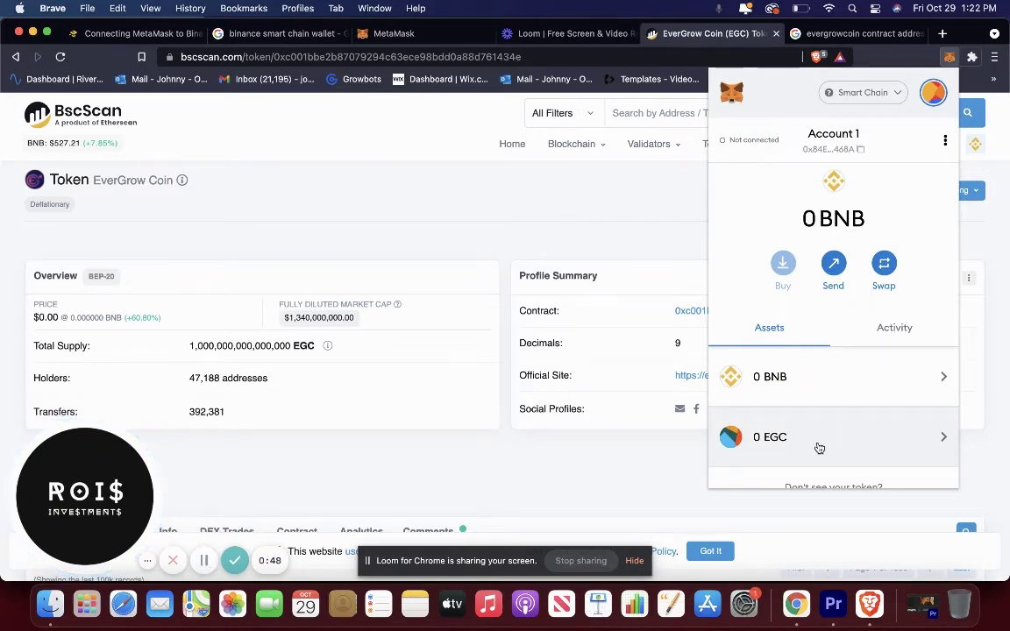
{"action": "scroll", "coordinate": [821, 443], "scroll_direction": "down", "scroll_amount": 2}
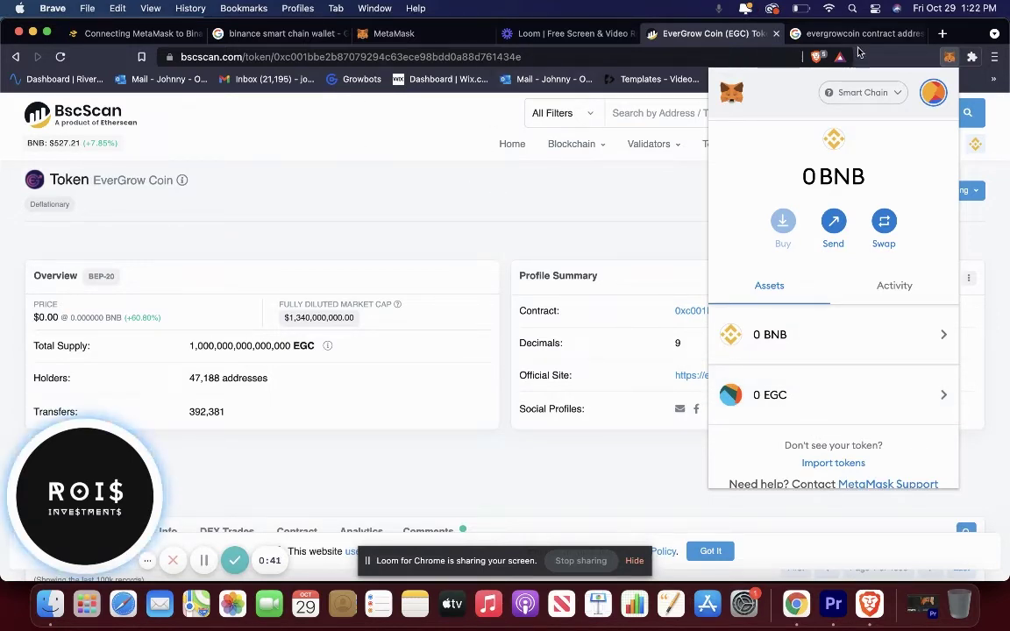
Go back to the EverGrow Coin BscScan tab and reopen MetaMask showing 0 BNB and 0 EGC.
{"action": "left_click", "coordinate": [943, 33]}
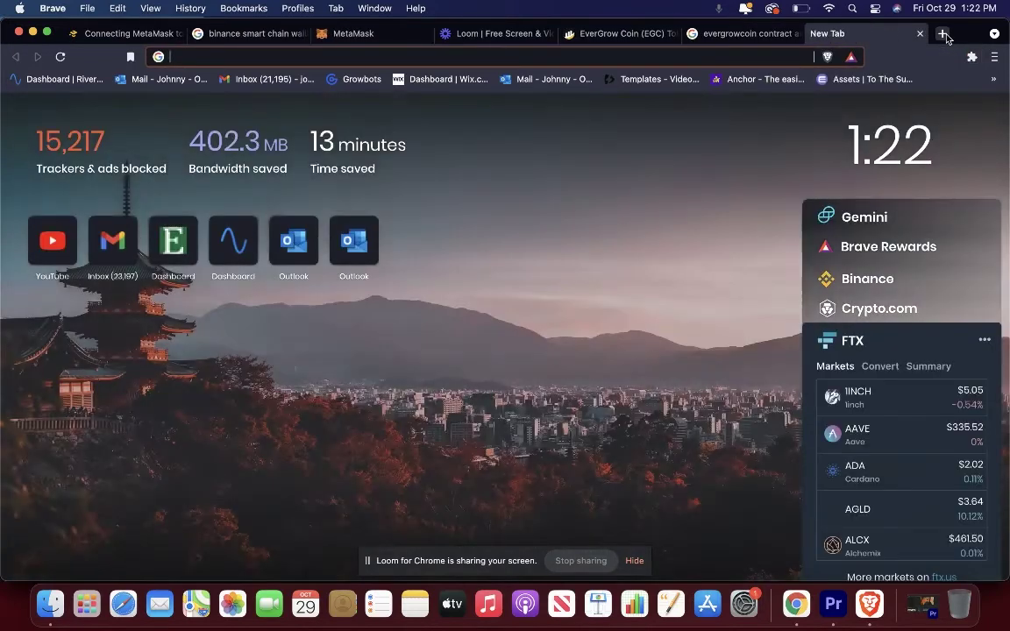
{"action": "type", "text": "binance.us"}
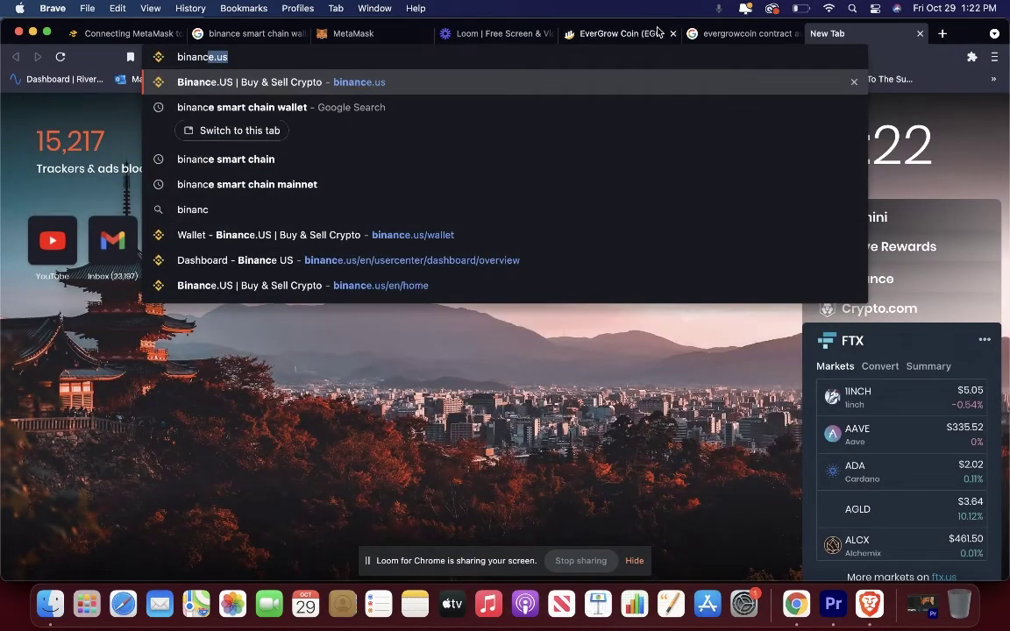
{"action": "left_click", "coordinate": [701, 34]}
{"action": "left_click", "coordinate": [653, 33]}
{"action": "left_click", "coordinate": [972, 57]}
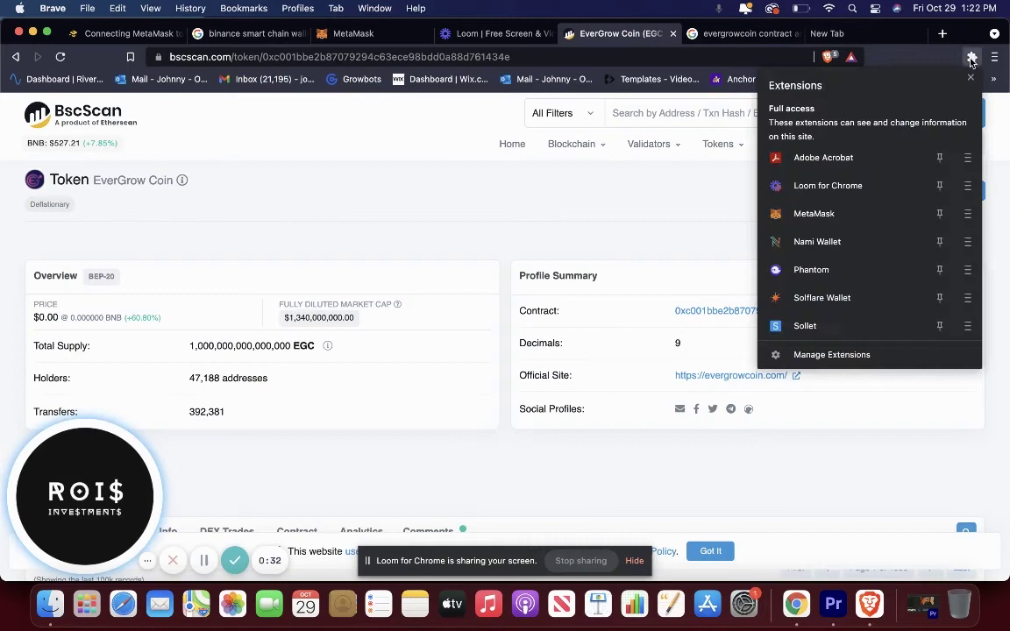
{"action": "left_click", "coordinate": [813, 213]}
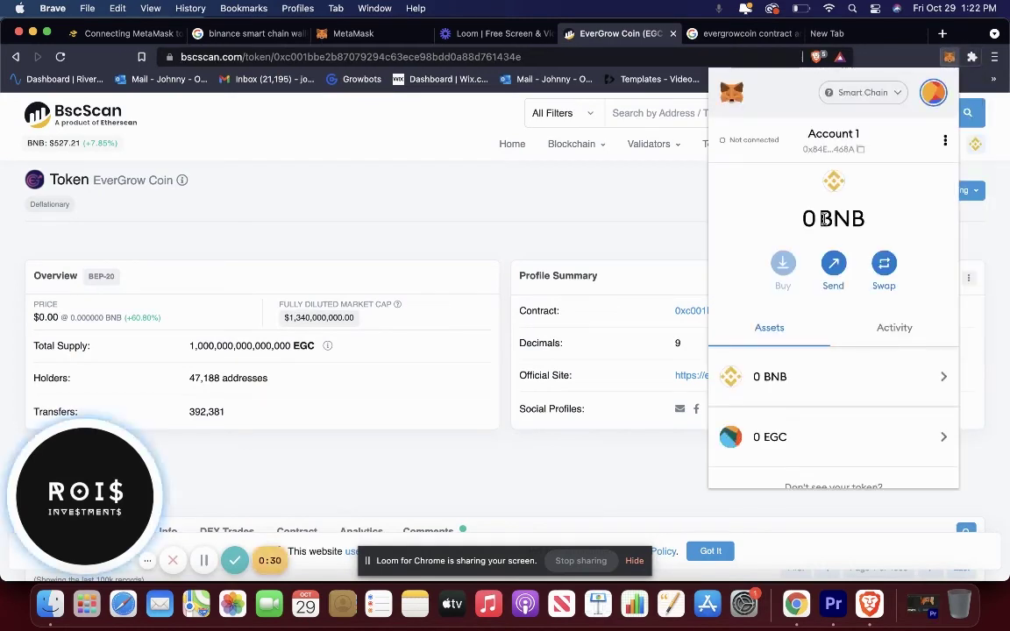